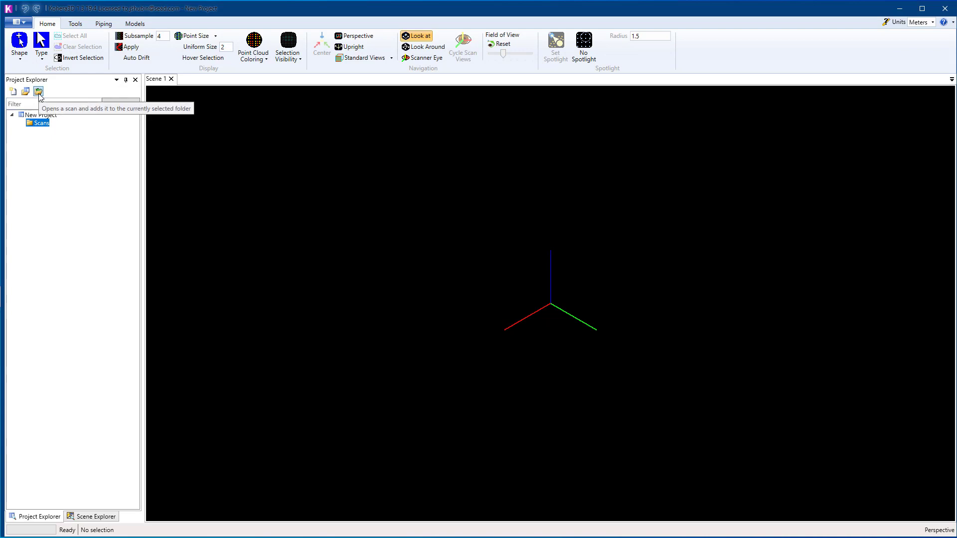
- Open scans Hydro01–Hydro09 into the Scans folder, subsampling every 2 rows and columns
click(39, 93)
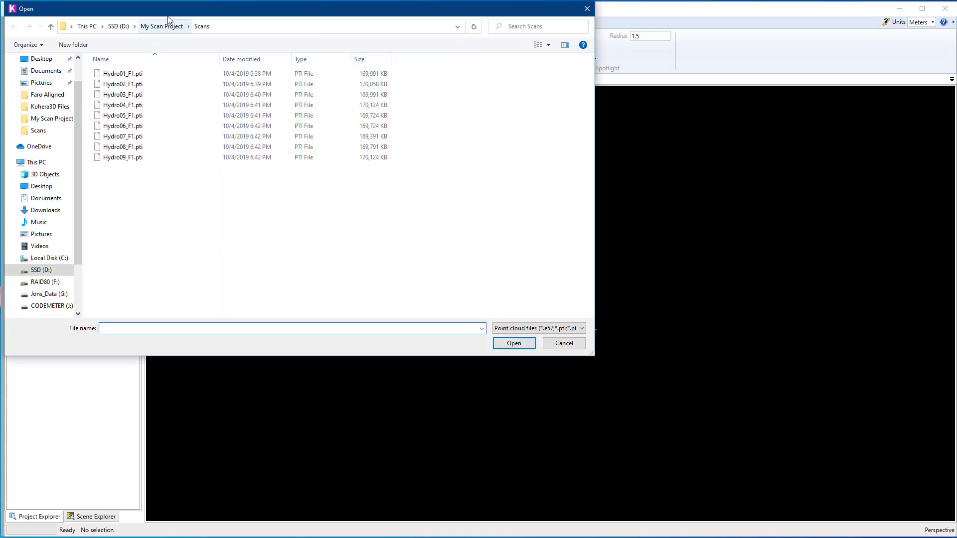
drag(187, 230, 144, 109)
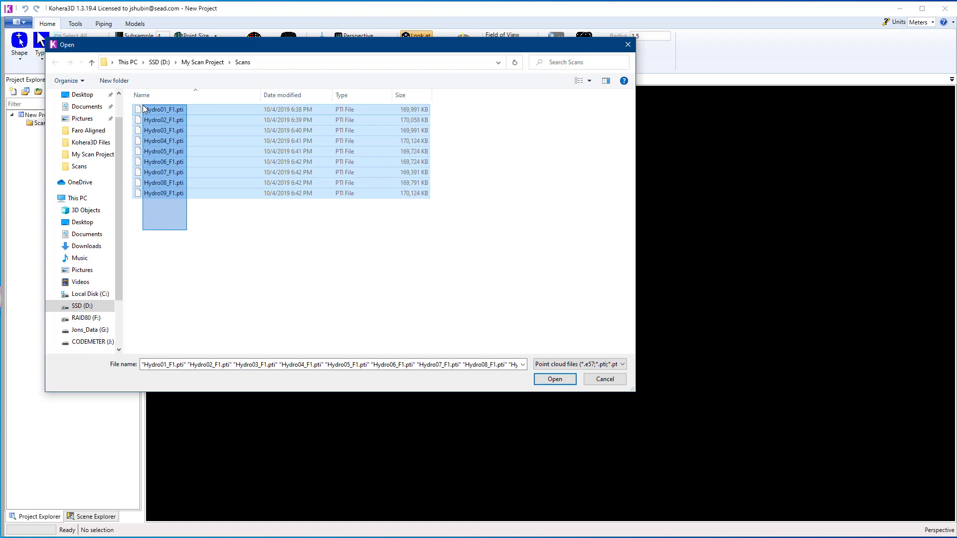
click(554, 378)
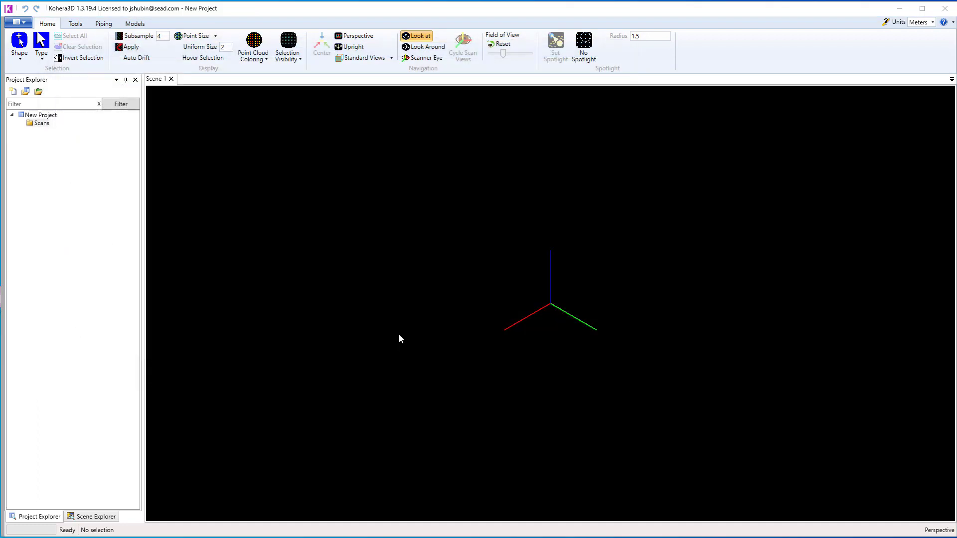
drag(124, 118, 109, 157)
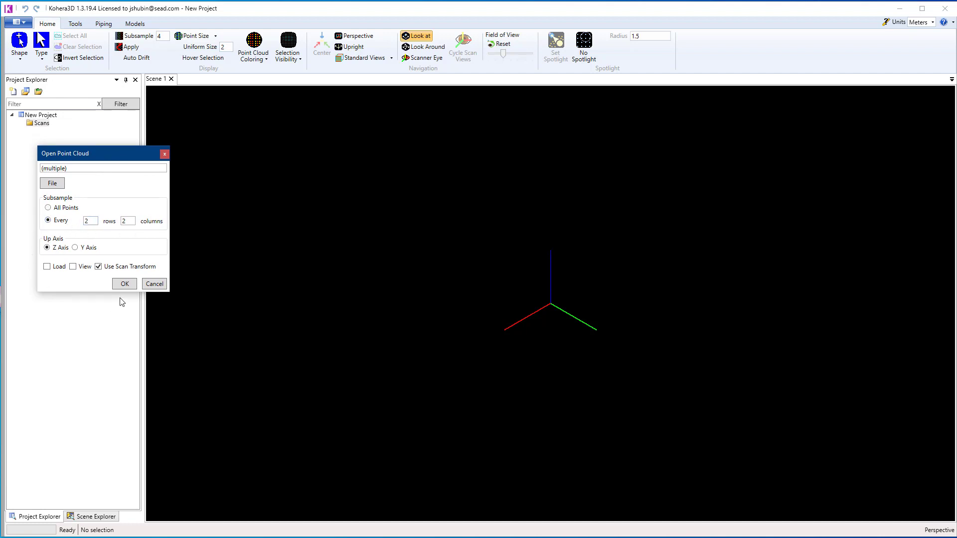
click(126, 285)
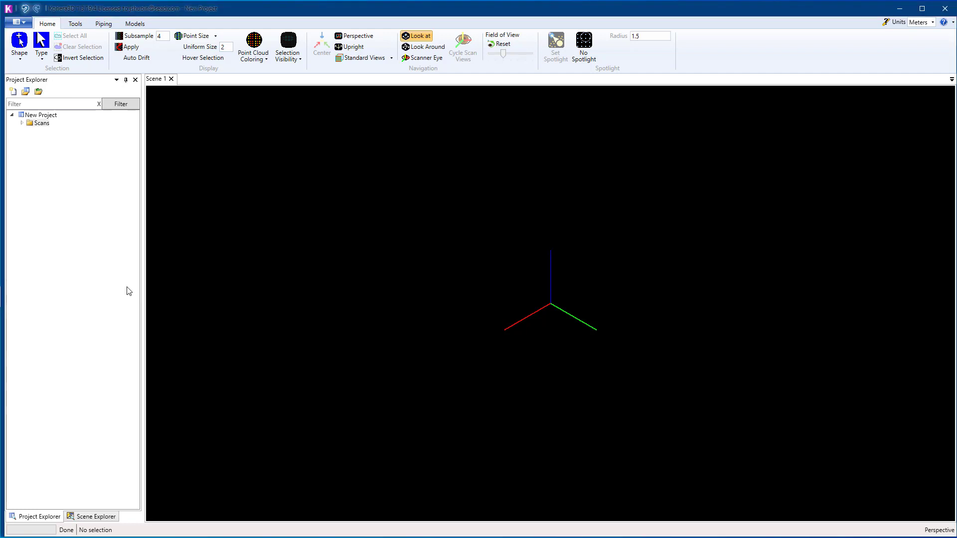
click(21, 123)
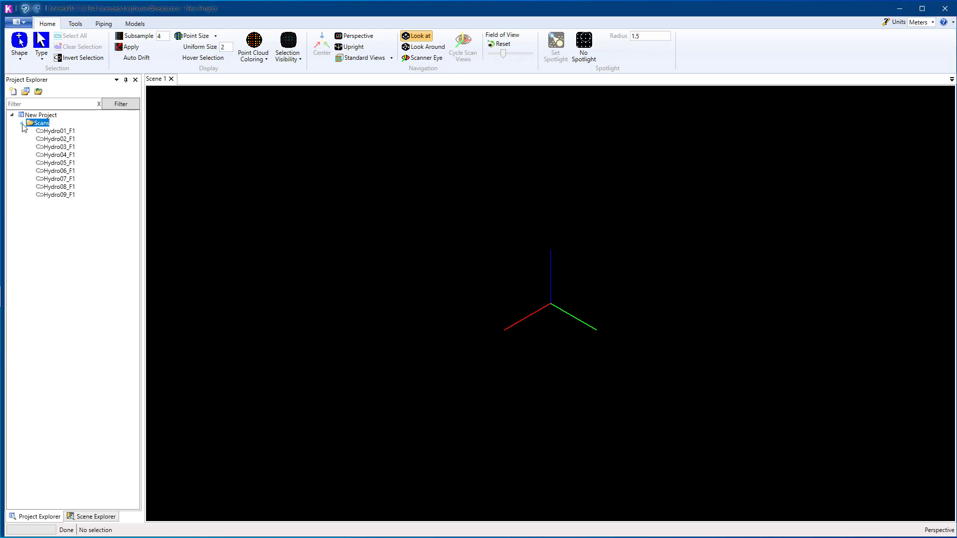
- Load the Scans folder into Scene 1 and orbit around the hydroplane point cloud
drag(39, 131, 91, 136)
drag(339, 348, 344, 350)
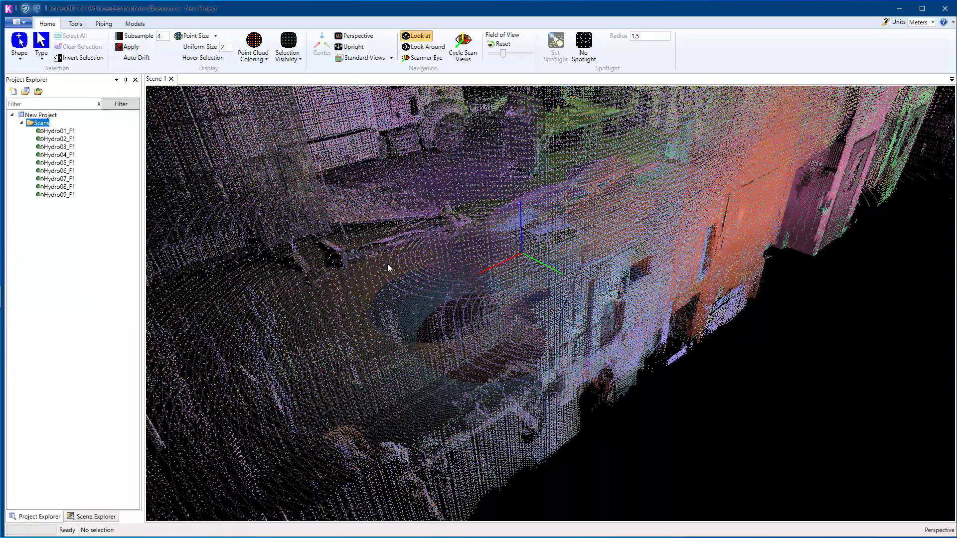
mouse_move(349, 268)
mouse_down()
mouse_move(490, 299)
mouse_move(522, 321)
mouse_move(558, 391)
mouse_move(626, 433)
mouse_move(370, 406)
mouse_move(220, 419)
mouse_move(238, 388)
mouse_move(269, 442)
mouse_move(195, 441)
mouse_move(419, 423)
mouse_move(434, 443)
mouse_up()
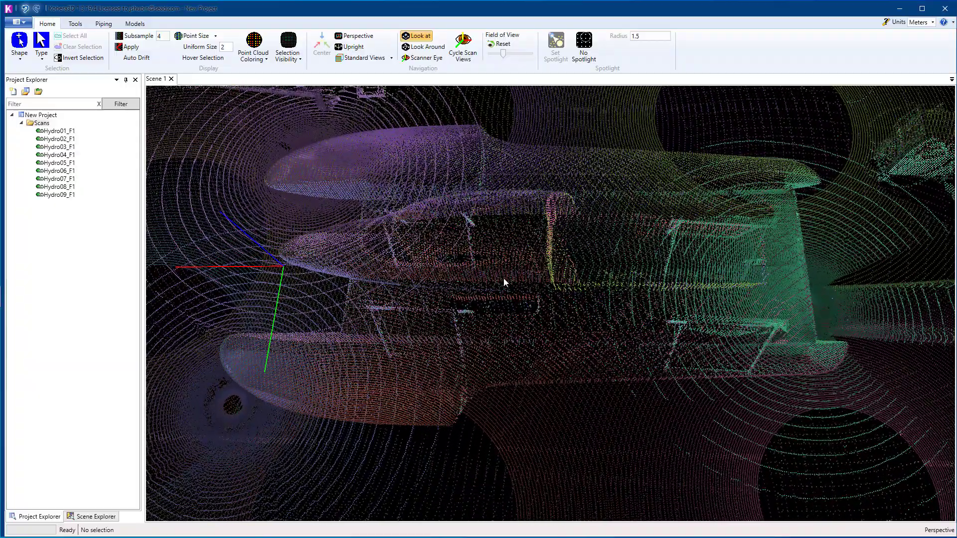
mouse_move(504, 278)
mouse_down()
mouse_move(554, 299)
mouse_move(638, 272)
mouse_move(454, 272)
mouse_move(387, 229)
mouse_move(423, 231)
mouse_move(451, 216)
mouse_up()
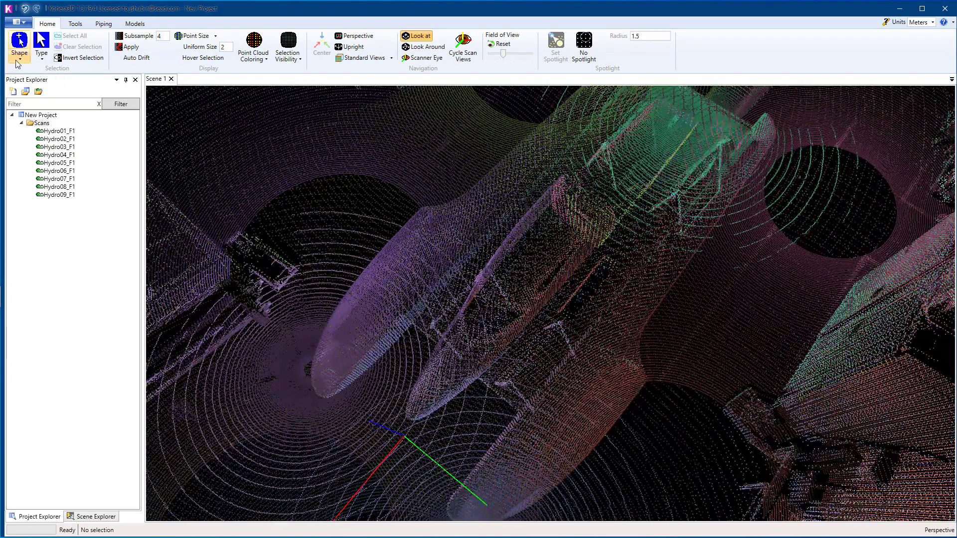
- Set the selection shape to Box select and box-select a region of the point cloud
click(18, 61)
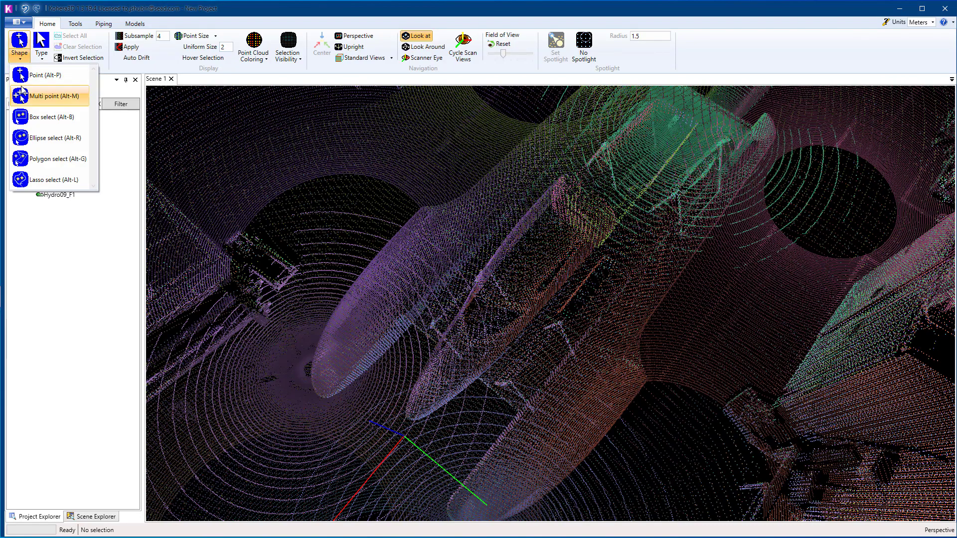
click(47, 117)
mouse_move(439, 246)
mouse_down()
mouse_move(449, 314)
mouse_move(463, 312)
mouse_up()
drag(305, 190, 484, 326)
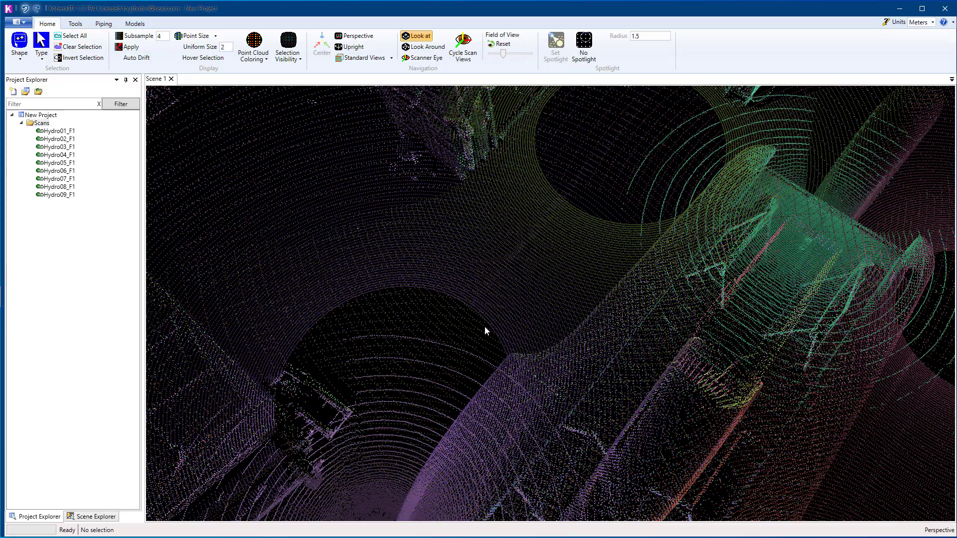
mouse_move(437, 301)
mouse_down()
mouse_move(545, 270)
mouse_move(472, 302)
mouse_up()
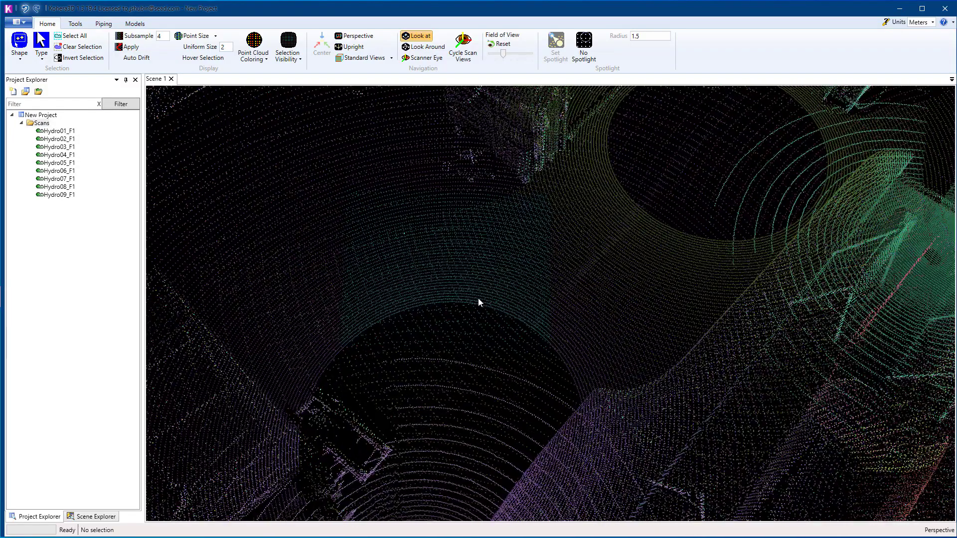
click(136, 23)
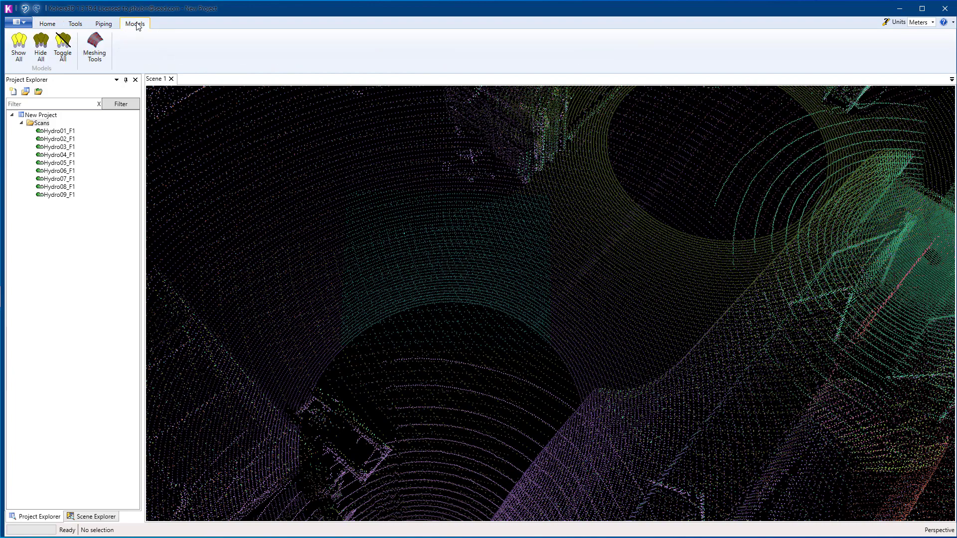
click(96, 48)
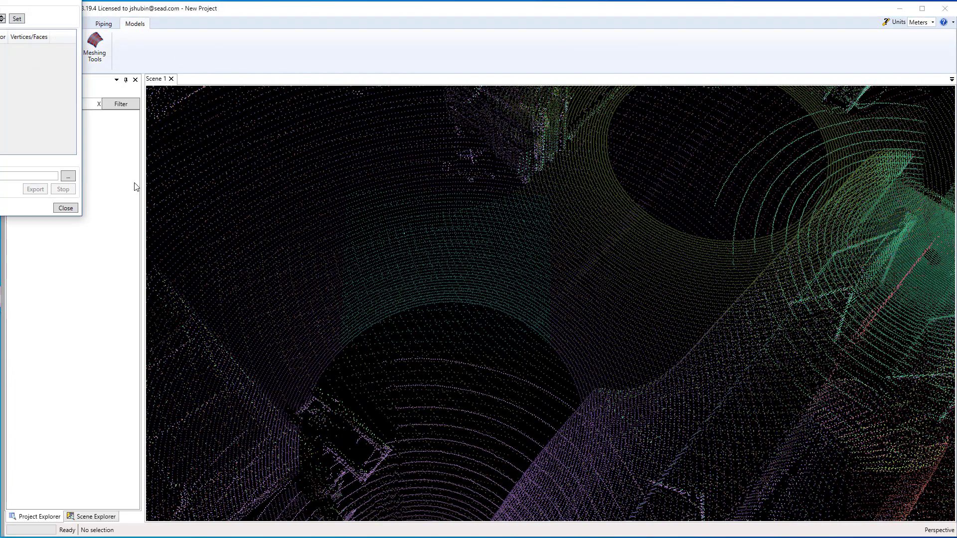
drag(132, 88, 209, 96)
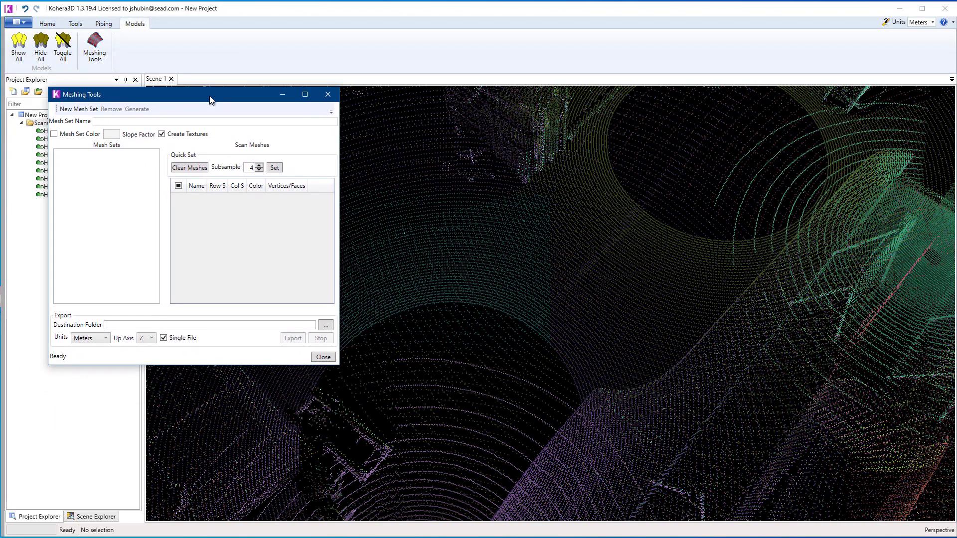
click(88, 110)
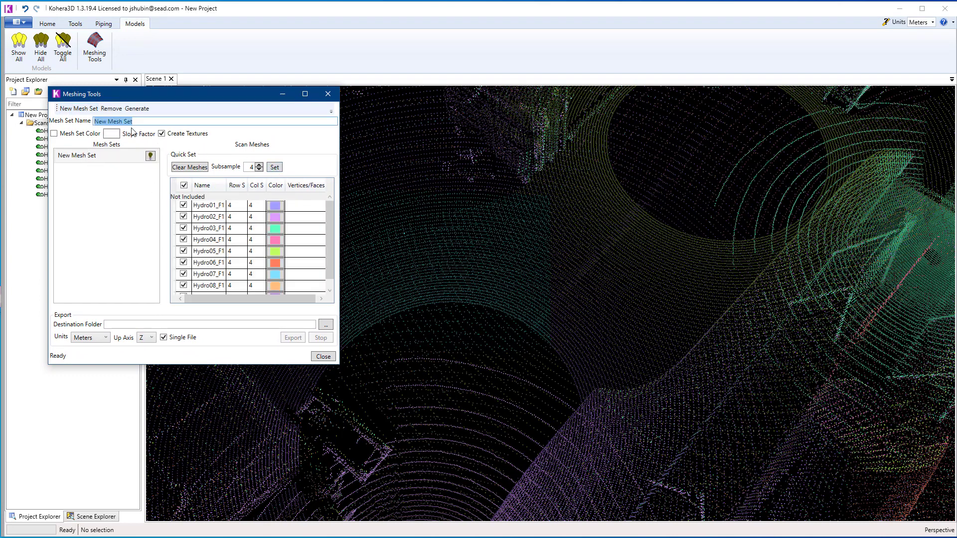
click(137, 110)
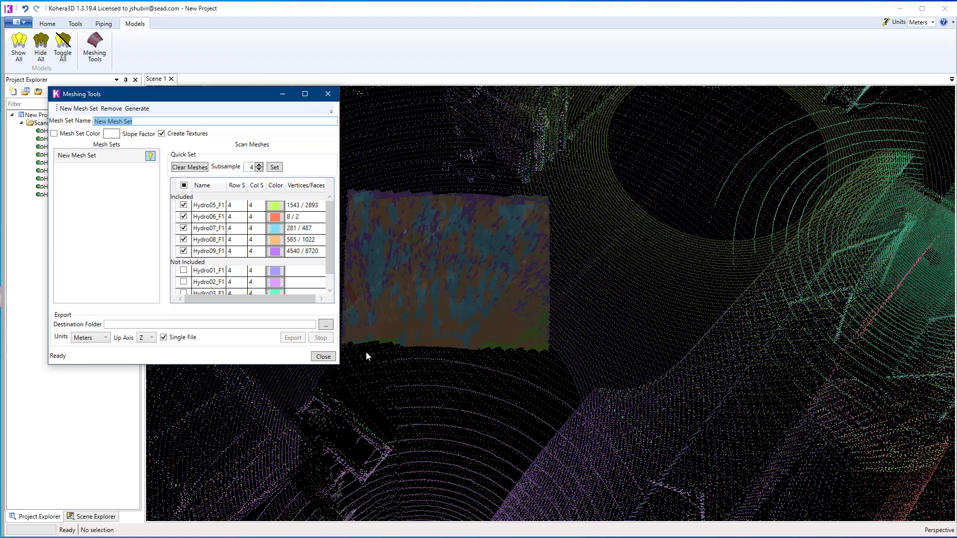
mouse_move(471, 383)
middle_down()
mouse_move(614, 426)
mouse_move(543, 321)
mouse_move(590, 396)
mouse_move(571, 385)
middle_up()
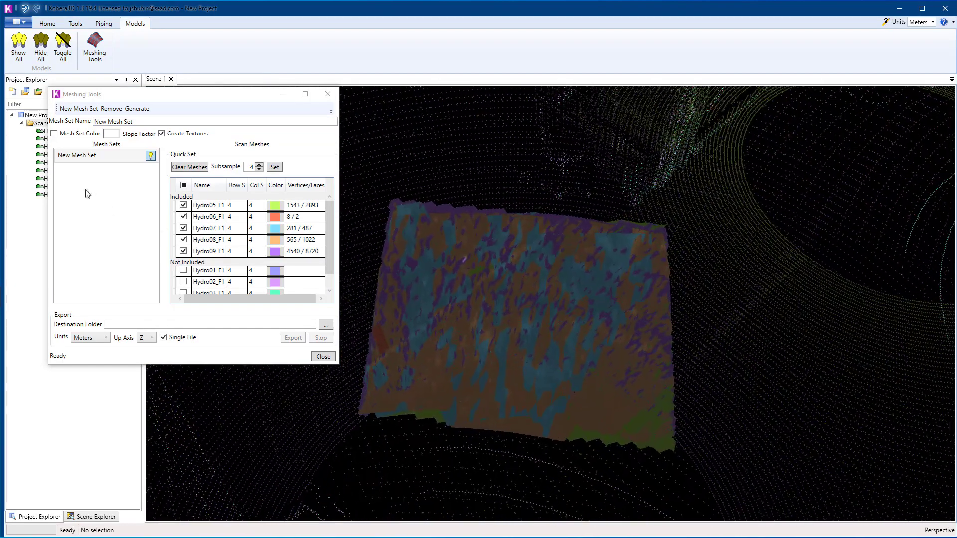
click(81, 156)
click(111, 108)
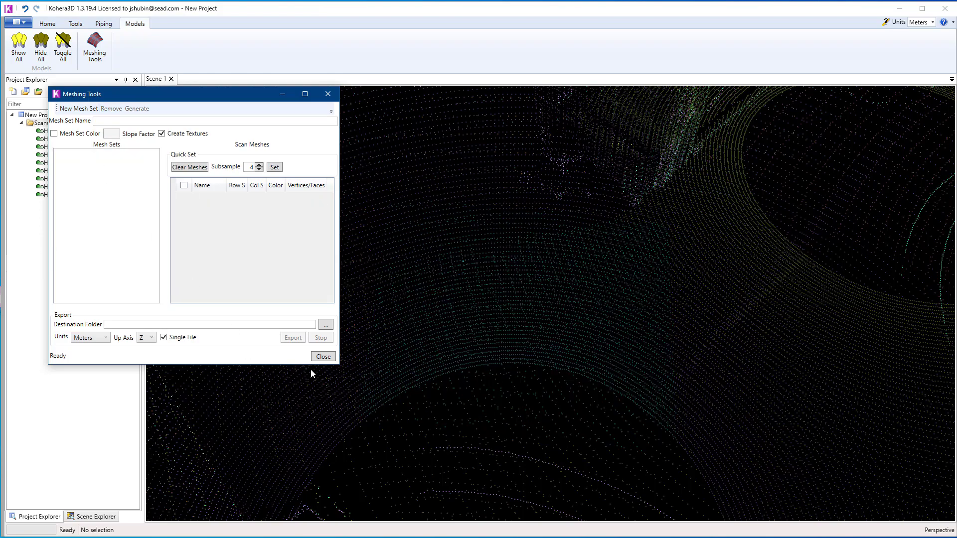
click(323, 357)
middle_drag(577, 307, 527, 307)
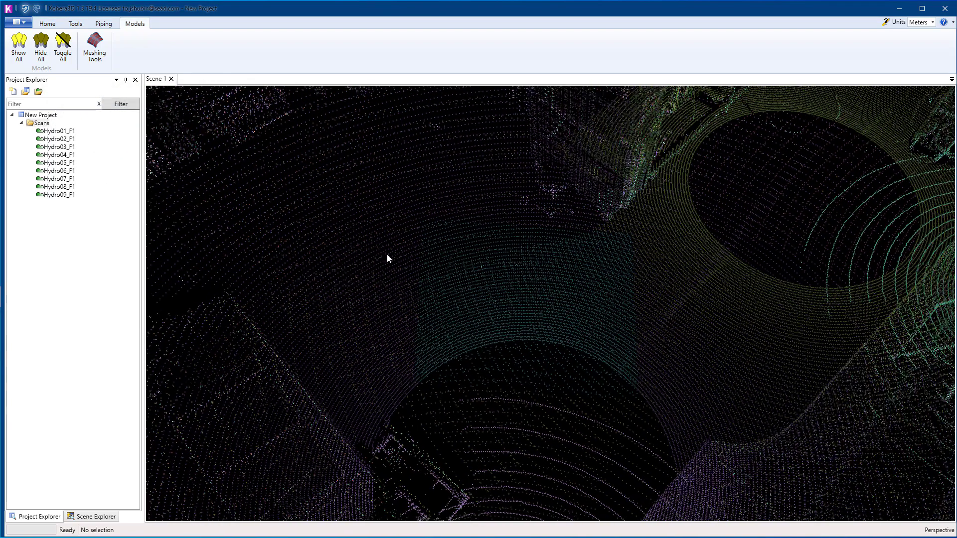
- Switch the selection shape to polygon with the whole hydroplane in view
click(47, 23)
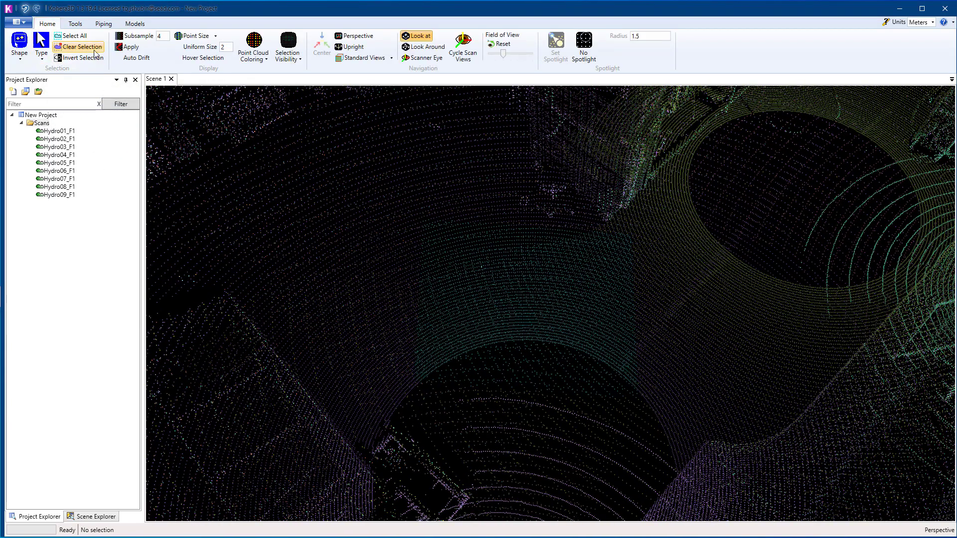
mouse_move(609, 320)
middle_down()
mouse_move(460, 272)
mouse_move(396, 240)
mouse_move(368, 297)
mouse_move(474, 277)
mouse_move(427, 284)
middle_up()
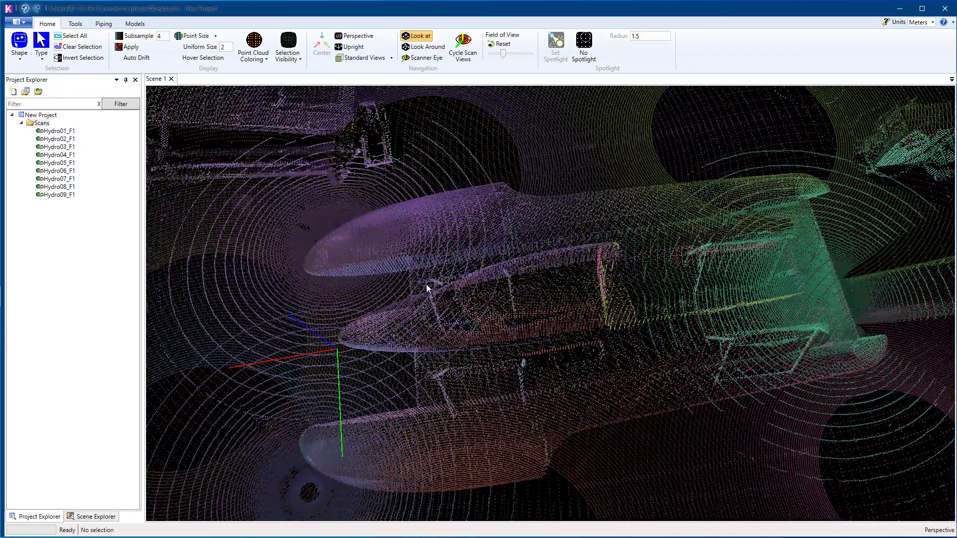
click(20, 57)
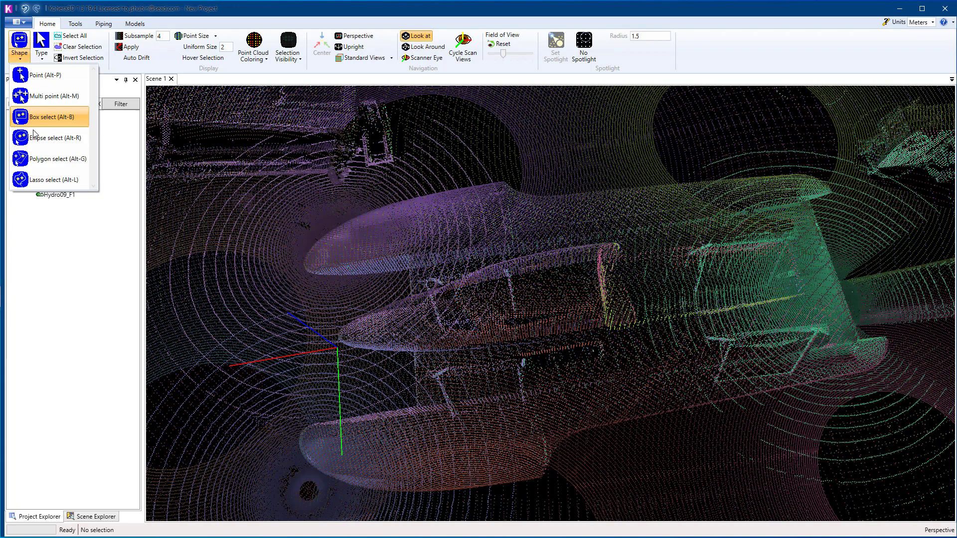
click(39, 157)
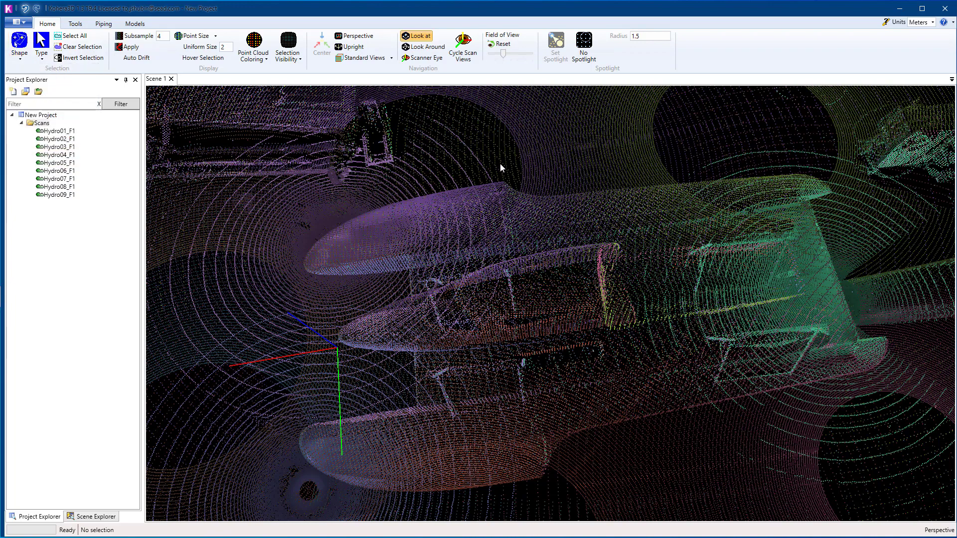
- Fence the hydroplane with a closed polygon outline to select its points
click(280, 206)
click(261, 329)
click(270, 449)
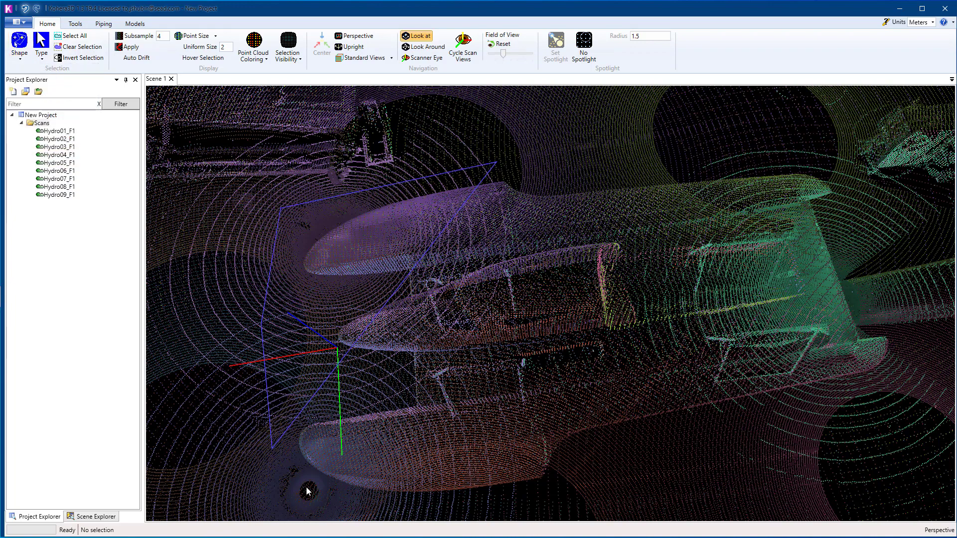
click(324, 494)
click(481, 505)
click(598, 494)
click(744, 453)
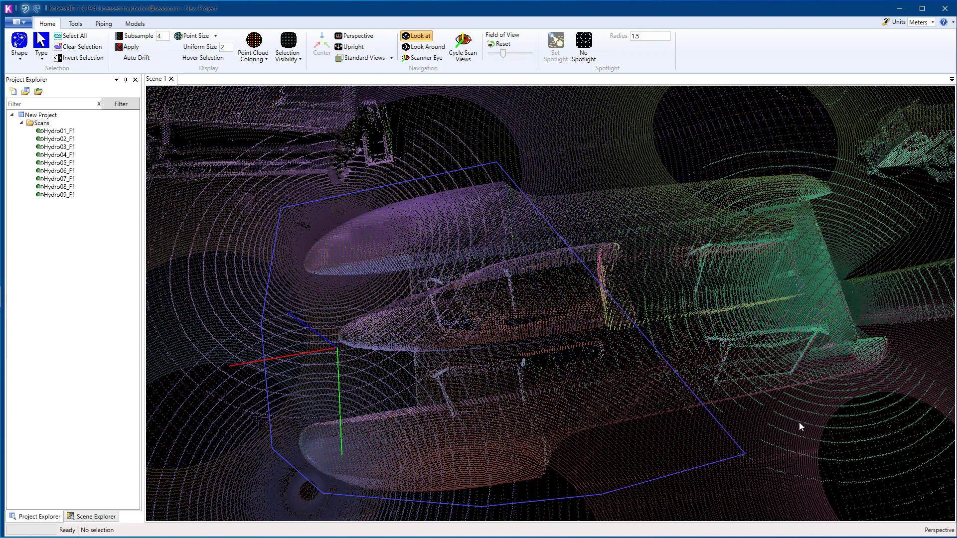
click(901, 363)
click(859, 268)
click(845, 175)
click(814, 154)
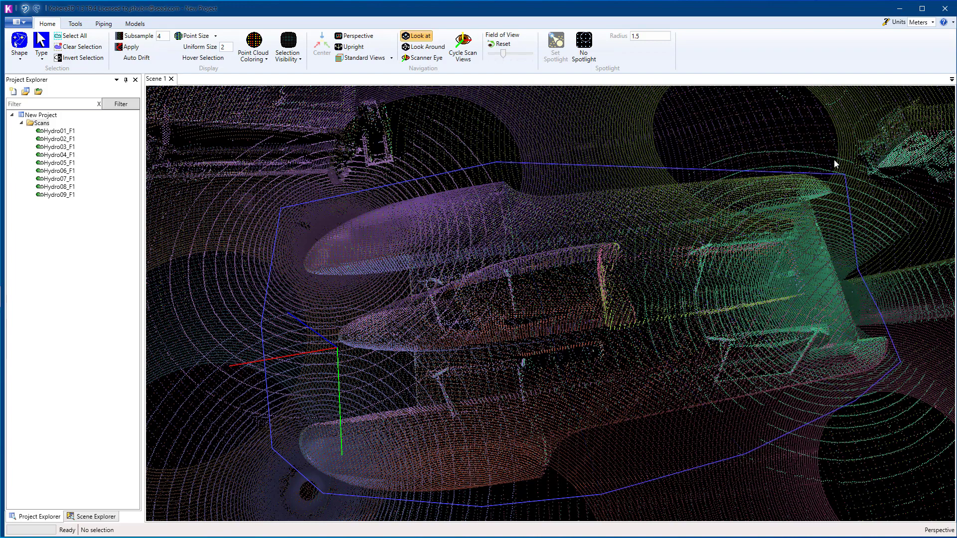
click(701, 157)
click(636, 152)
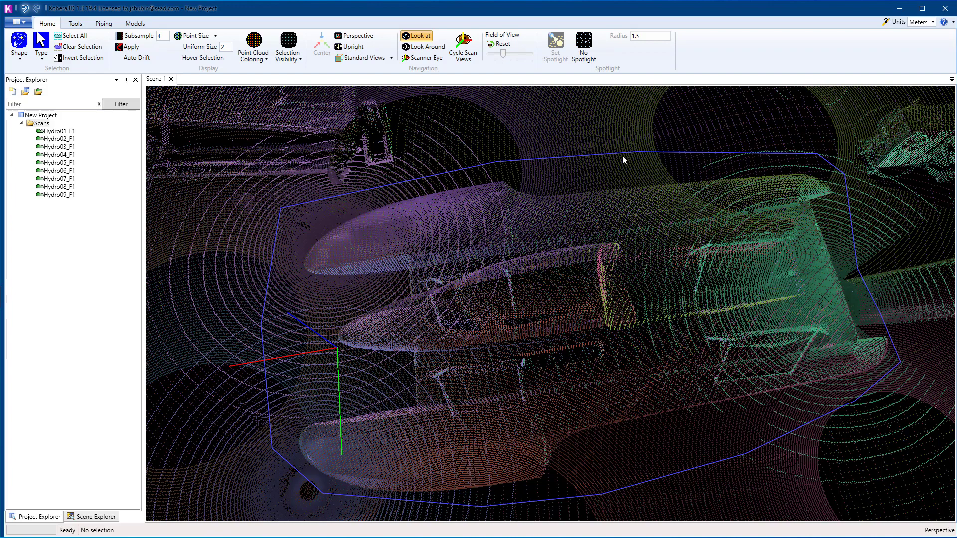
double_click(621, 155)
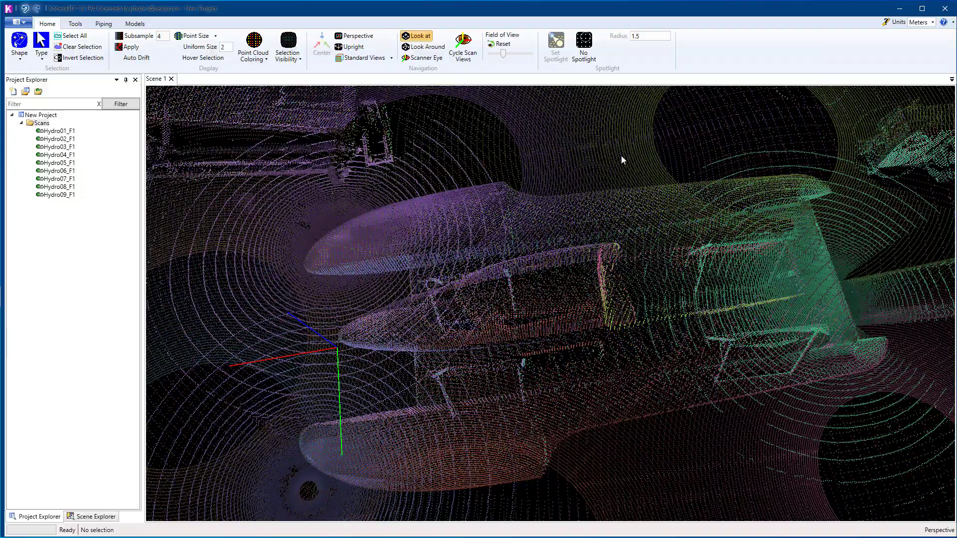
mouse_move(341, 272)
middle_down()
mouse_move(505, 197)
mouse_move(382, 164)
middle_up()
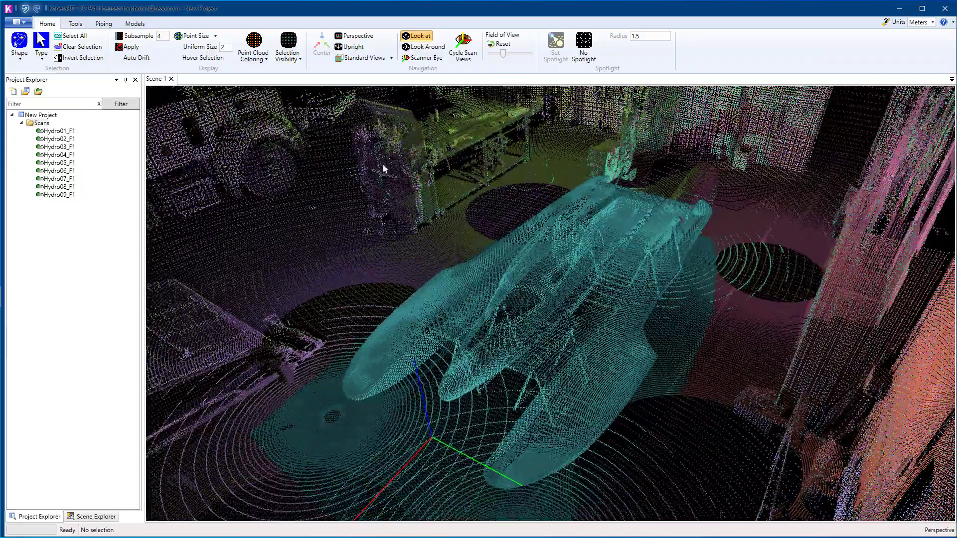
- Set Selection Visibility to Selected and orbit the isolated hydroplane
click(300, 63)
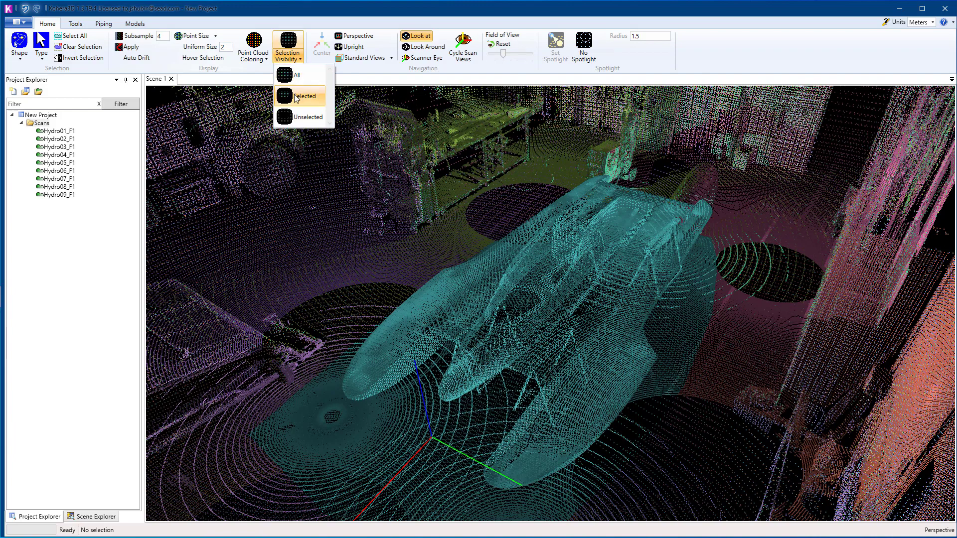
click(296, 98)
scroll(576, 329, down, 3)
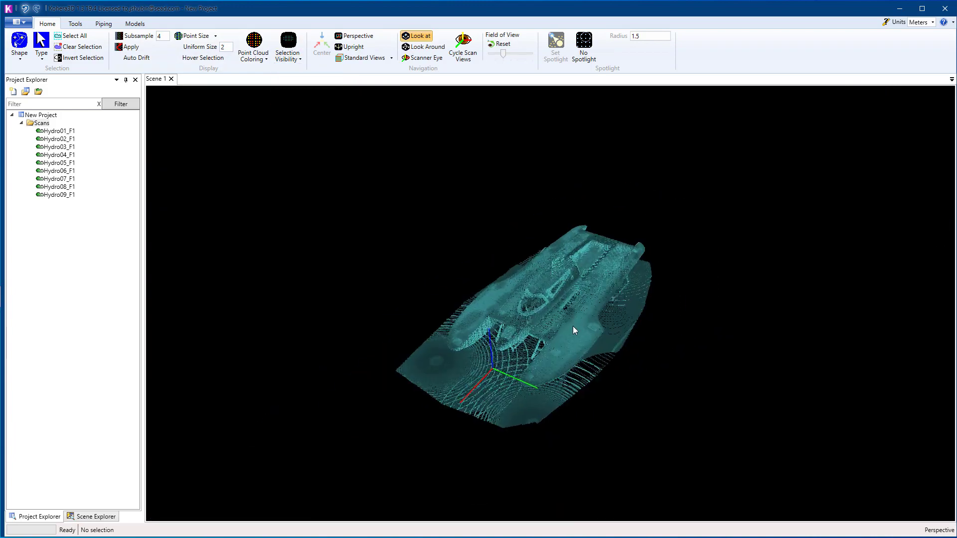
middle_drag(574, 331, 451, 306)
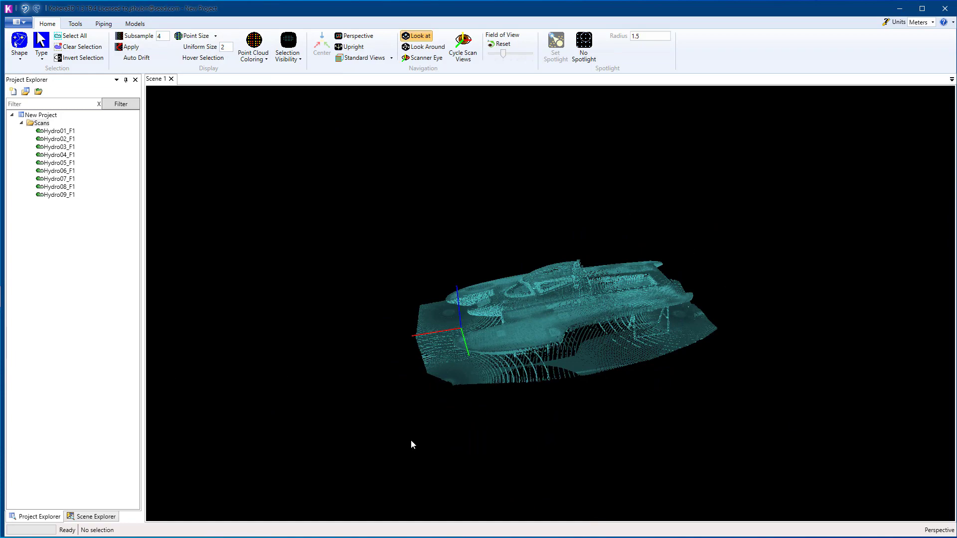
mouse_move(476, 361)
middle_down()
mouse_move(666, 385)
mouse_move(650, 374)
mouse_move(649, 347)
middle_up()
scroll(649, 346, up, 2)
scroll(627, 365, up, 1)
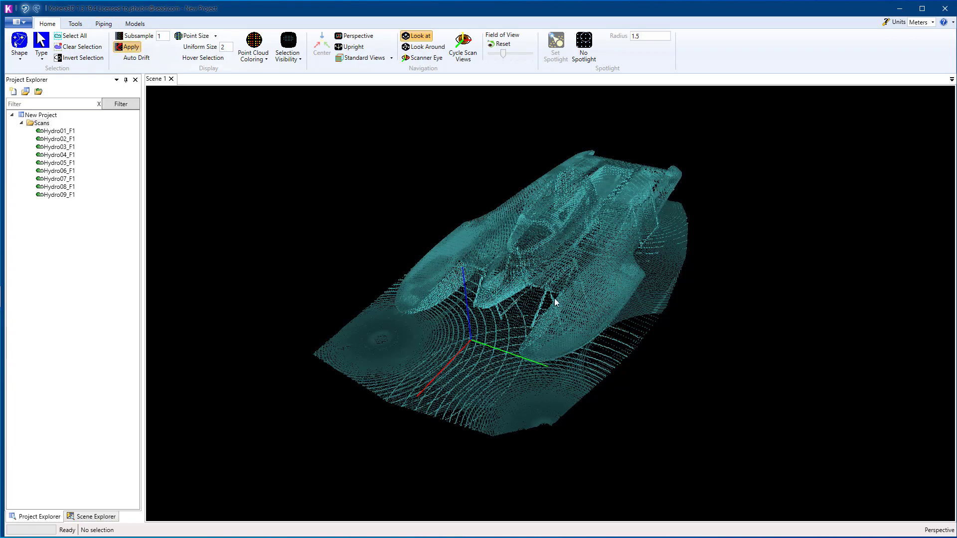
scroll(554, 301, up, 2)
scroll(548, 280, up, 2)
scroll(584, 289, up, 2)
scroll(508, 246, up, 2)
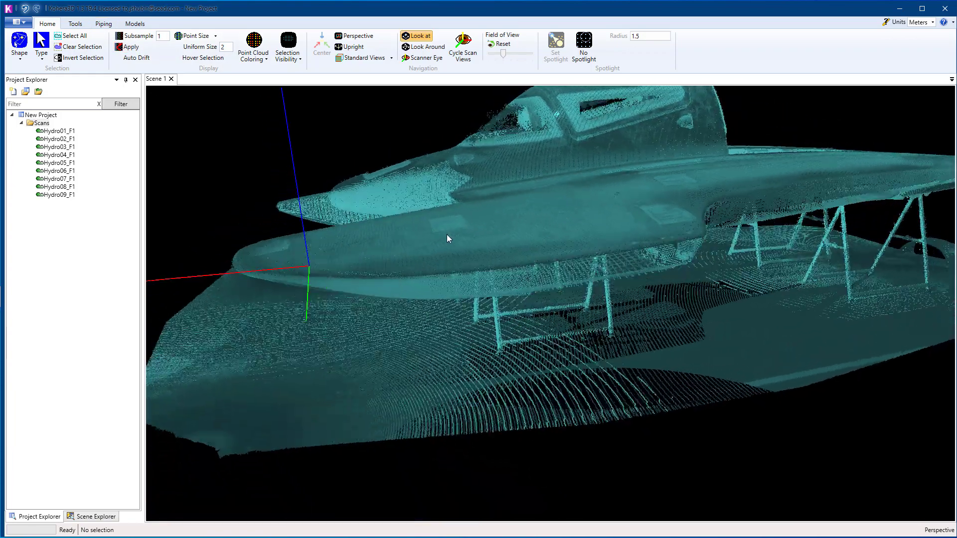
scroll(446, 234, down, 2)
scroll(420, 236, down, 2)
scroll(397, 225, down, 2)
scroll(368, 189, down, 2)
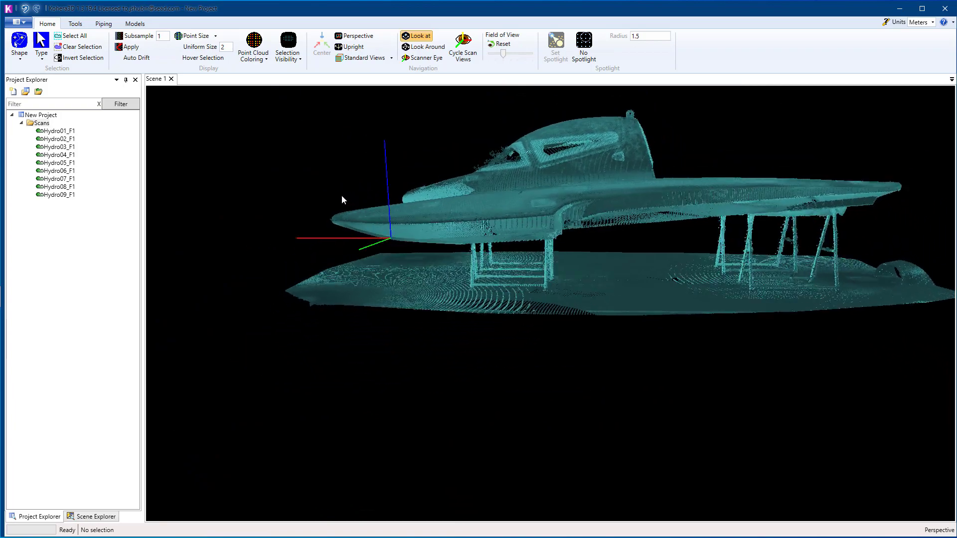
- Orbit the full-density hydroplane to front and three-quarter side views
mouse_move(342, 200)
middle_down()
mouse_move(293, 186)
mouse_move(508, 229)
mouse_move(620, 196)
mouse_move(503, 187)
middle_up()
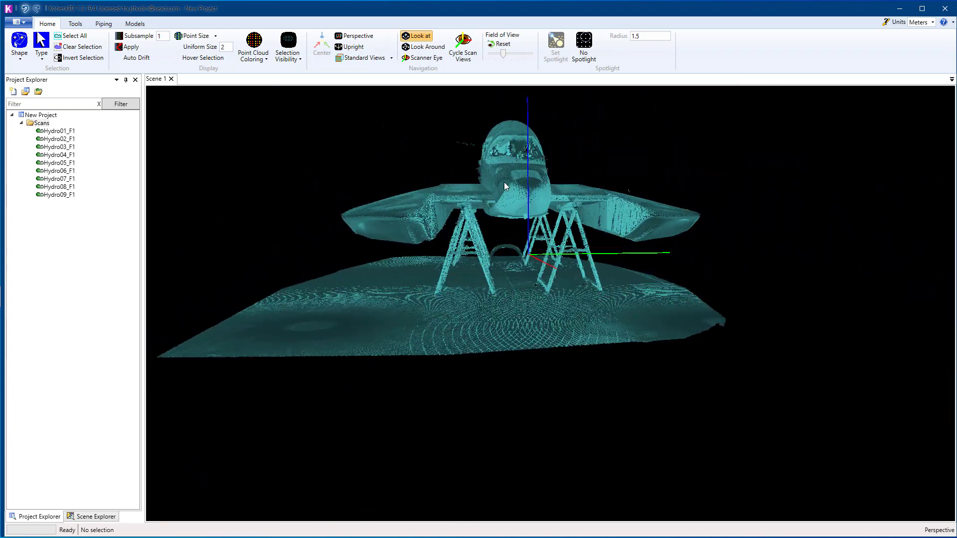
mouse_move(487, 279)
middle_down()
mouse_move(559, 265)
mouse_move(554, 272)
middle_up()
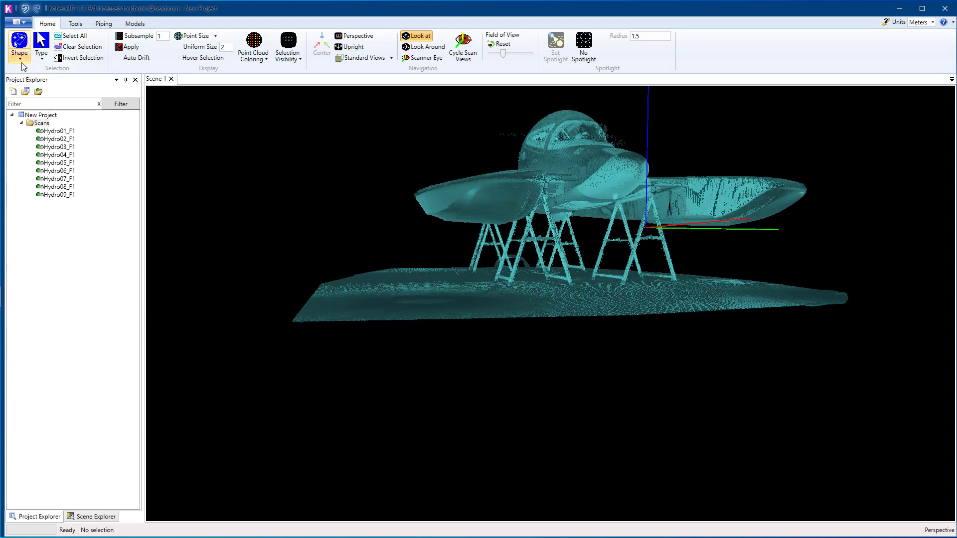
- Fence the ground beneath the boat and delete those points
mouse_move(273, 207)
middle_down()
mouse_move(566, 266)
mouse_move(556, 282)
middle_up()
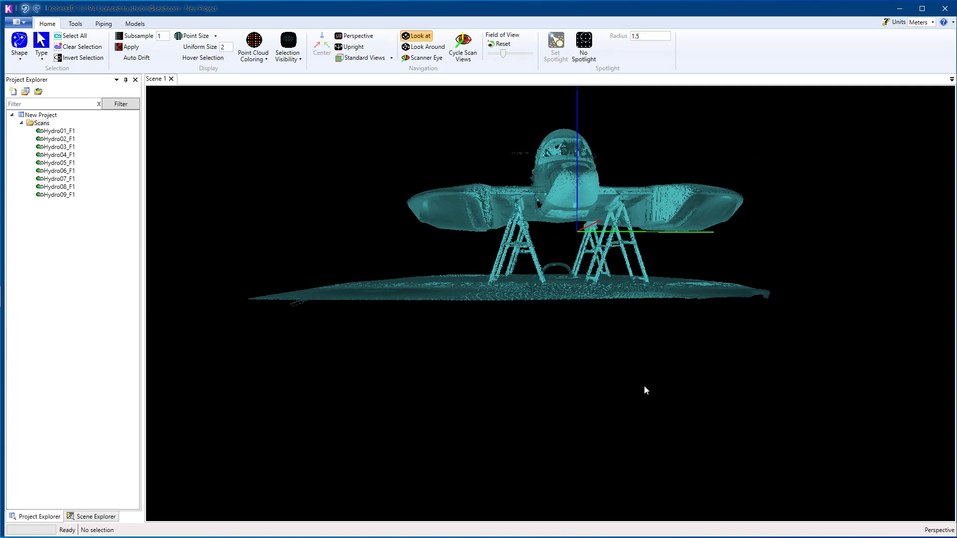
click(632, 359)
click(784, 336)
click(783, 271)
click(652, 251)
click(280, 243)
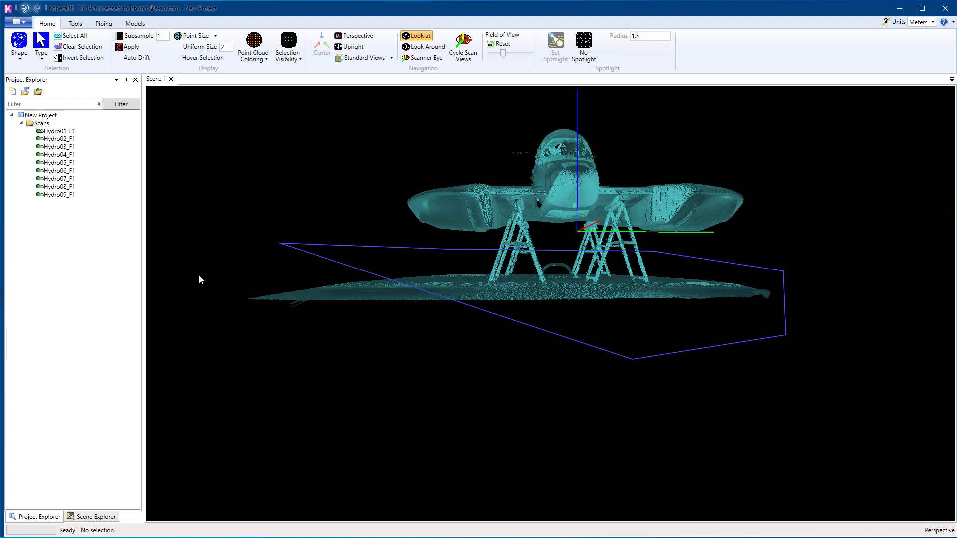
click(199, 274)
click(223, 351)
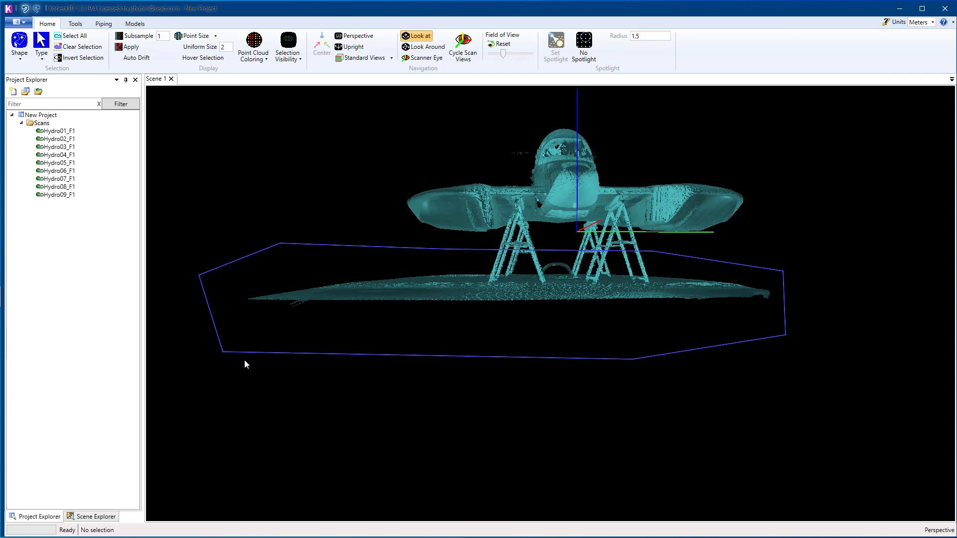
click(245, 361)
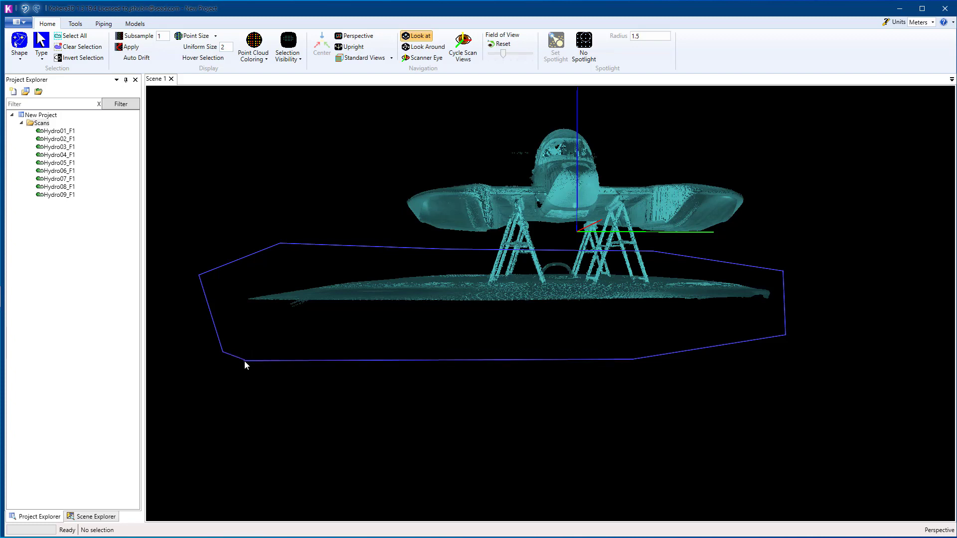
key(Delete)
- Fence the stands under the hull and clip them away
mouse_move(382, 356)
mouse_down()
mouse_move(453, 383)
mouse_move(484, 412)
mouse_move(415, 392)
mouse_move(427, 410)
mouse_move(394, 403)
mouse_move(418, 406)
mouse_up()
scroll(487, 412, up, 3)
drag(745, 369, 532, 258)
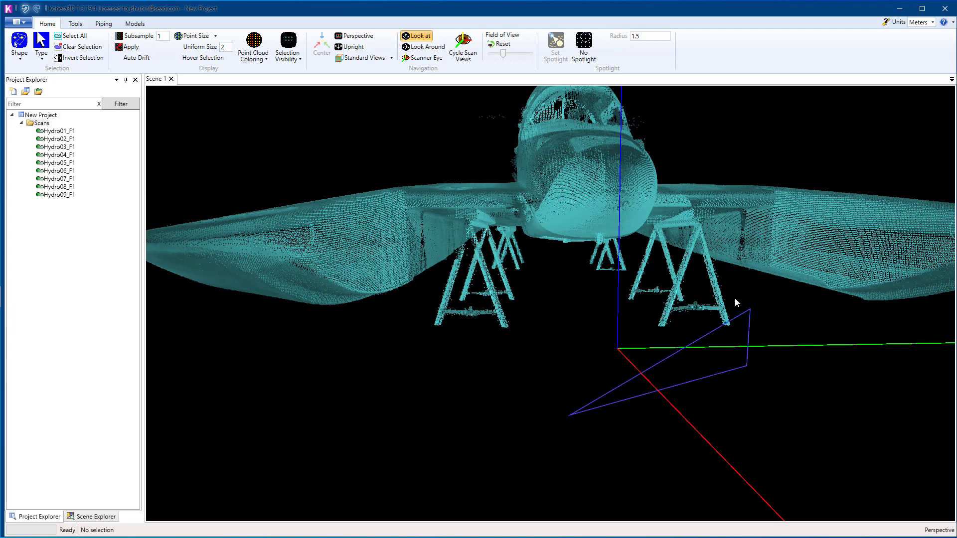
click(533, 258)
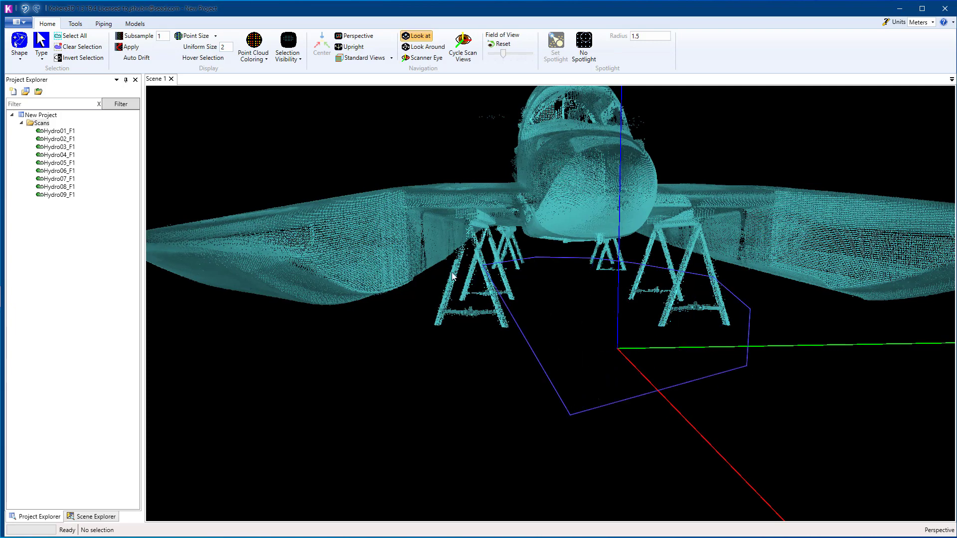
click(422, 287)
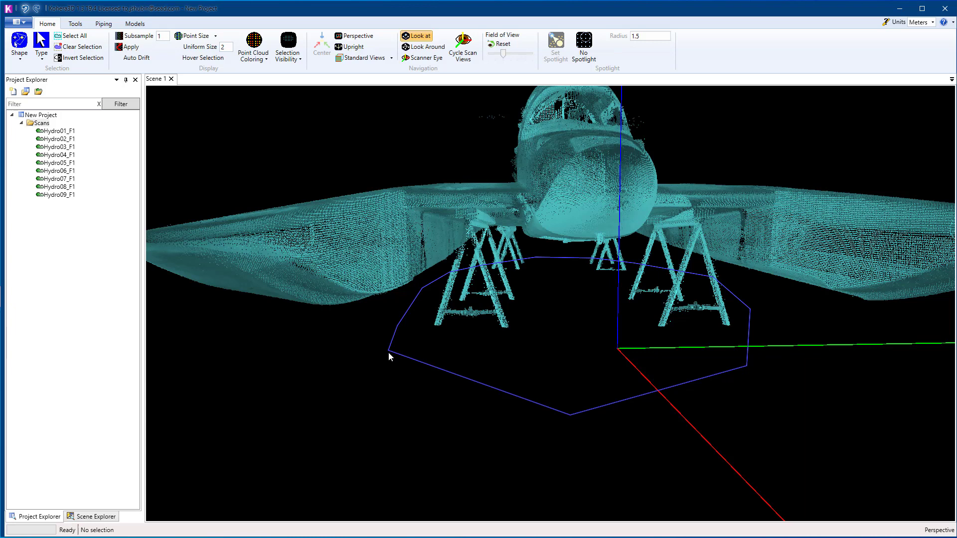
click(388, 352)
double_click(388, 353)
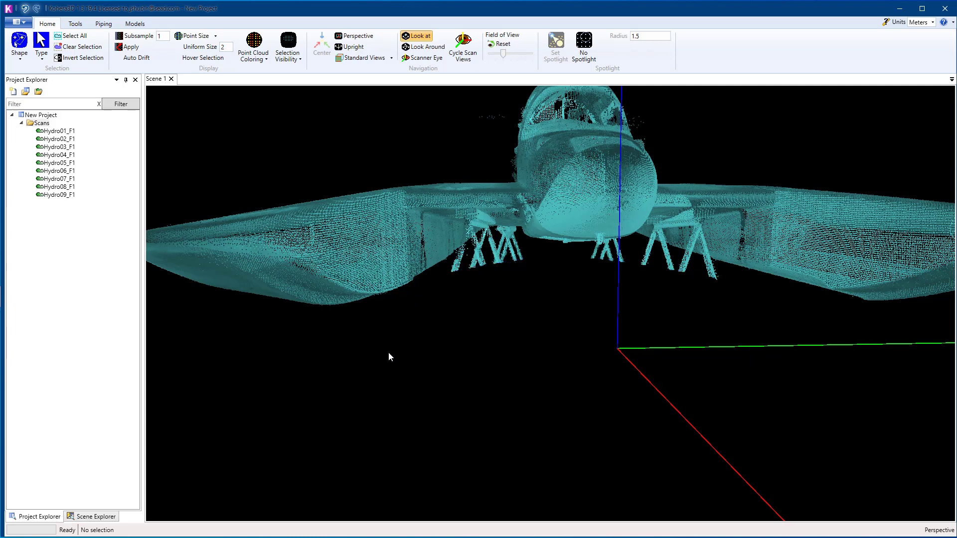
scroll(603, 363, down, 3)
- Set the selection shape back to Box
mouse_move(603, 363)
mouse_down()
mouse_move(491, 396)
mouse_move(316, 351)
mouse_up()
scroll(302, 369, up, 2)
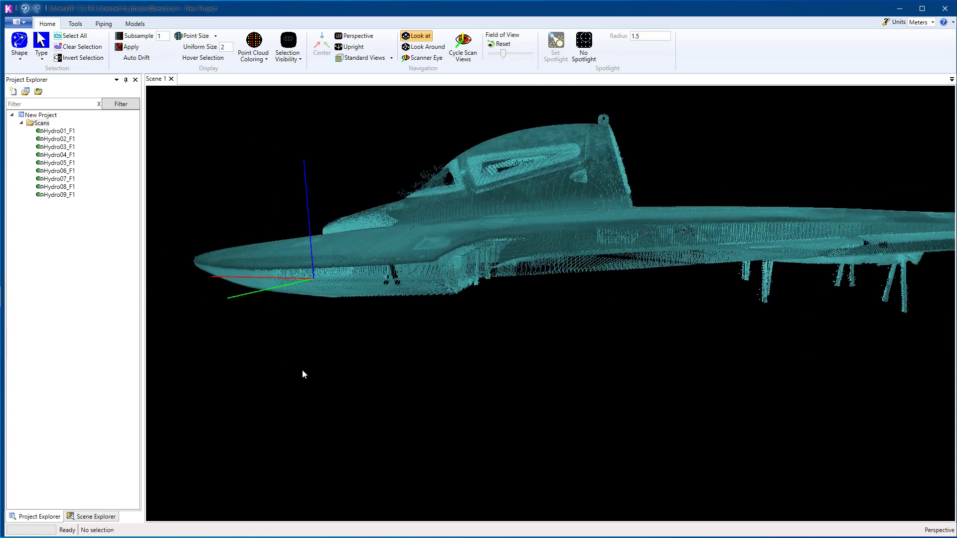
scroll(576, 379, up, 3)
drag(585, 383, 584, 380)
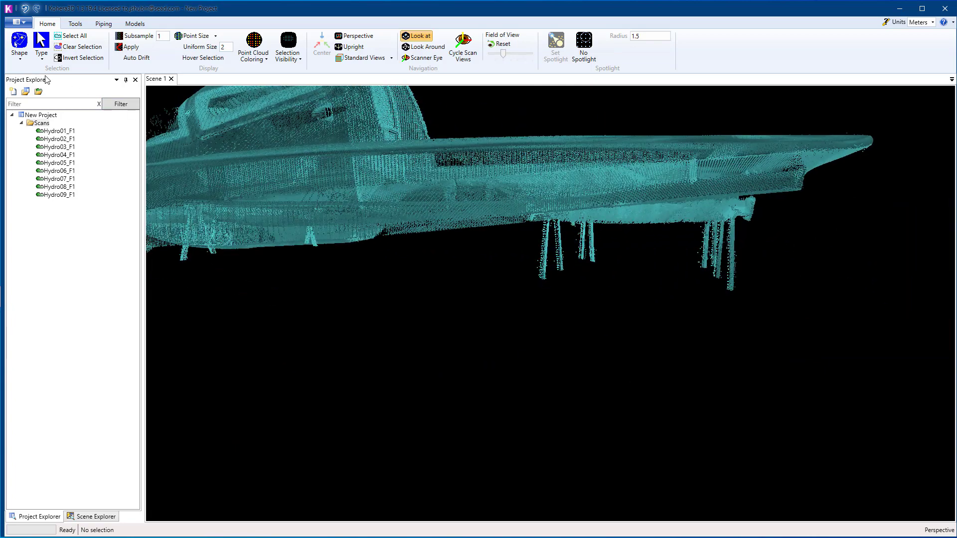
click(20, 46)
click(31, 117)
drag(809, 388, 499, 247)
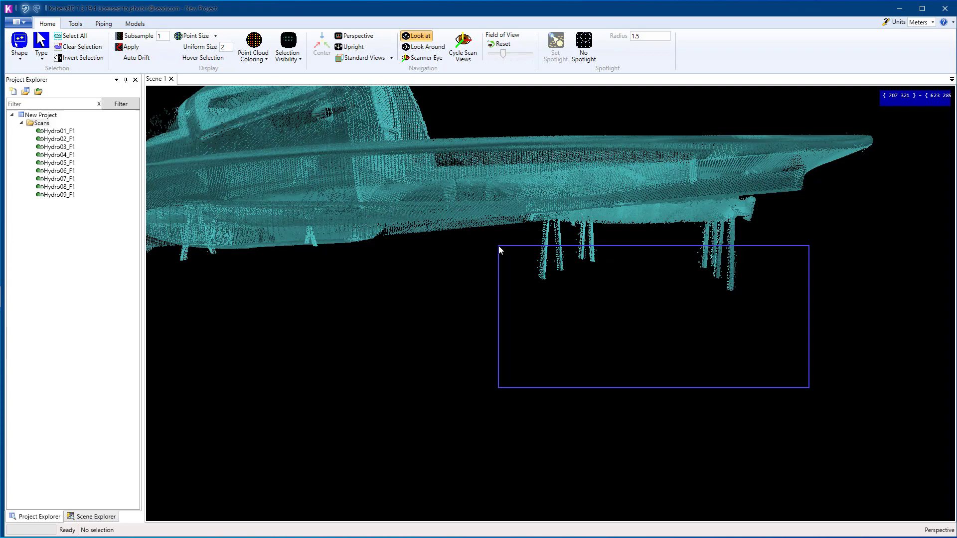
drag(498, 249, 498, 246)
mouse_move(676, 313)
middle_down()
mouse_move(508, 292)
mouse_move(406, 318)
mouse_move(431, 321)
mouse_move(406, 357)
mouse_move(503, 386)
middle_up()
drag(587, 376, 496, 266)
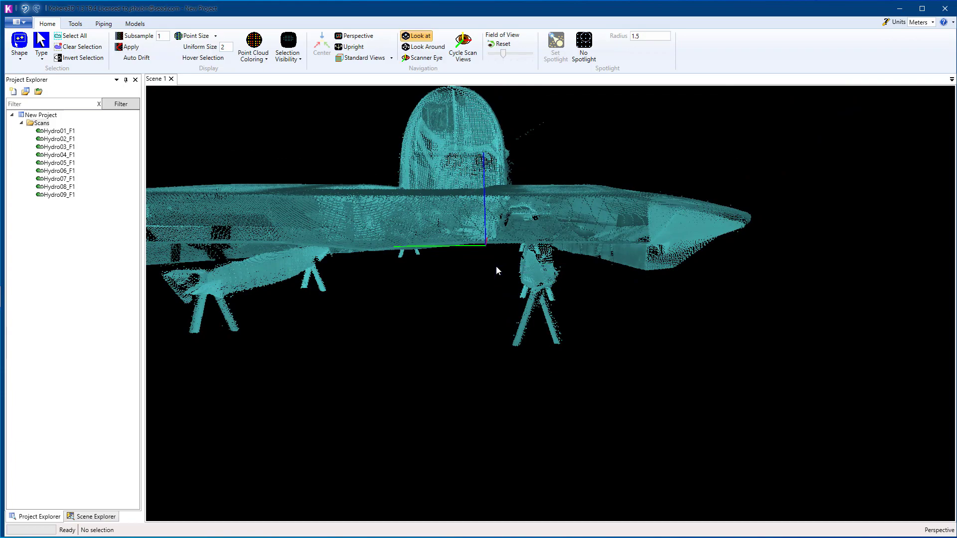
middle_drag(486, 313, 542, 314)
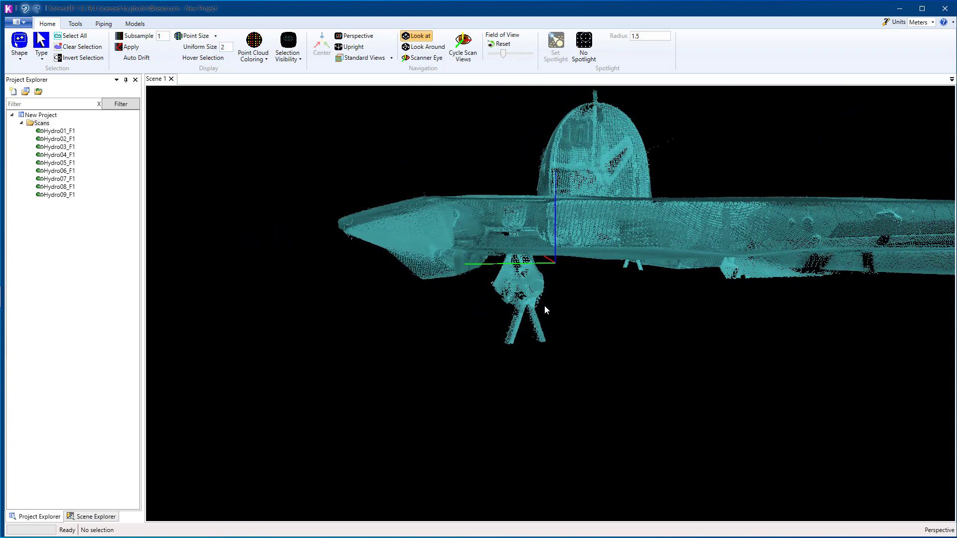
drag(577, 369, 484, 270)
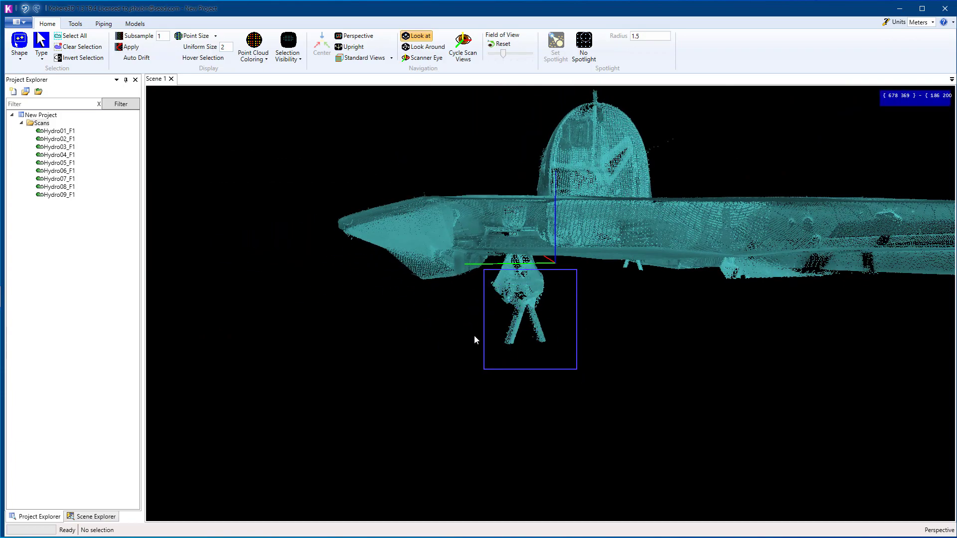
mouse_move(474, 340)
middle_down()
mouse_move(734, 351)
mouse_move(365, 322)
mouse_move(412, 374)
mouse_move(448, 365)
middle_up()
drag(483, 322, 363, 144)
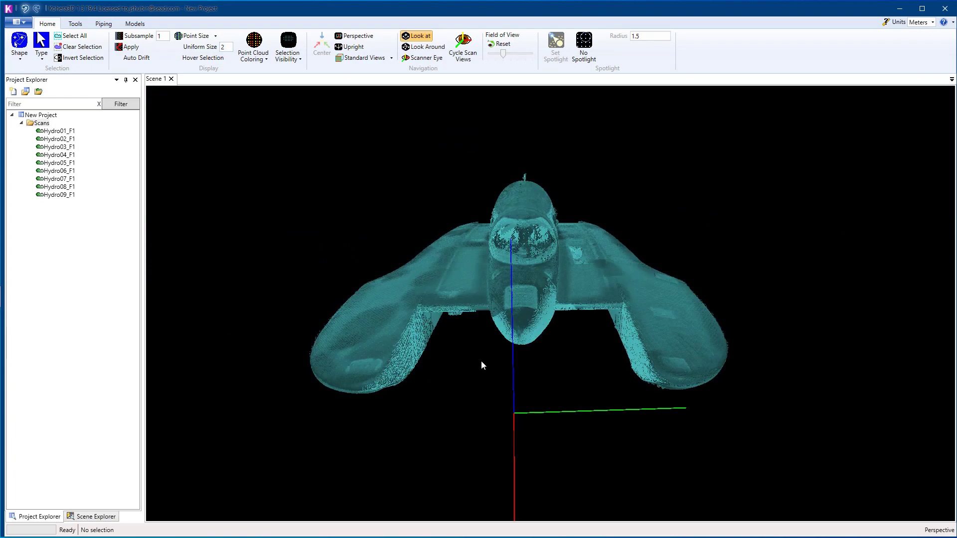
mouse_move(480, 360)
middle_down()
mouse_move(542, 370)
mouse_move(464, 351)
mouse_move(471, 367)
middle_up()
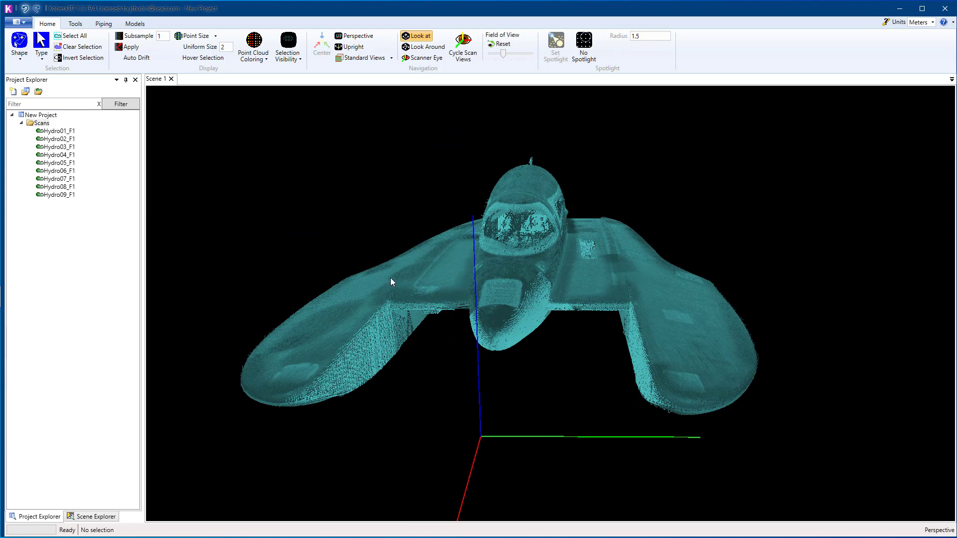
middle_drag(572, 384, 517, 389)
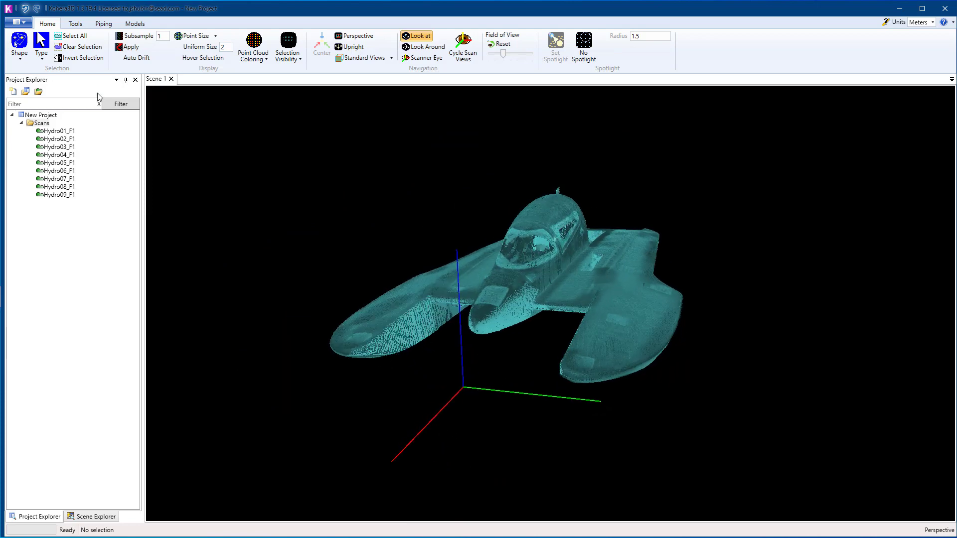
- In Meshing Tools, create a mesh set named Hydro from all the Hydro scans
click(132, 24)
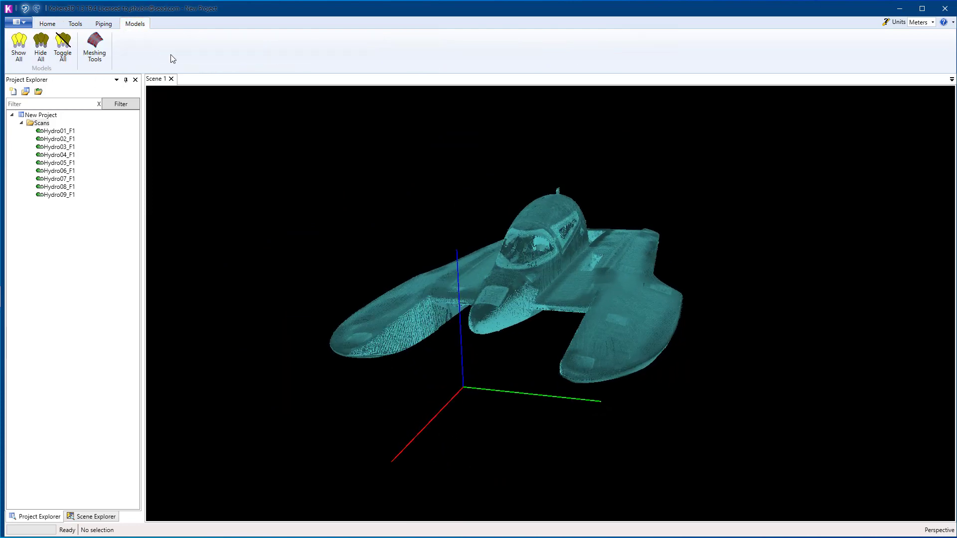
click(91, 45)
drag(152, 98, 242, 111)
middle_drag(556, 398, 651, 378)
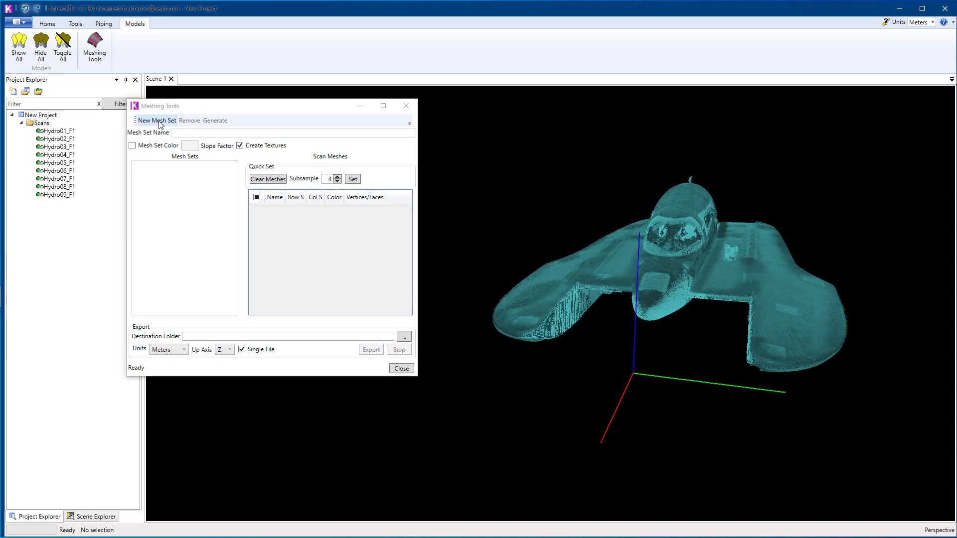
click(160, 122)
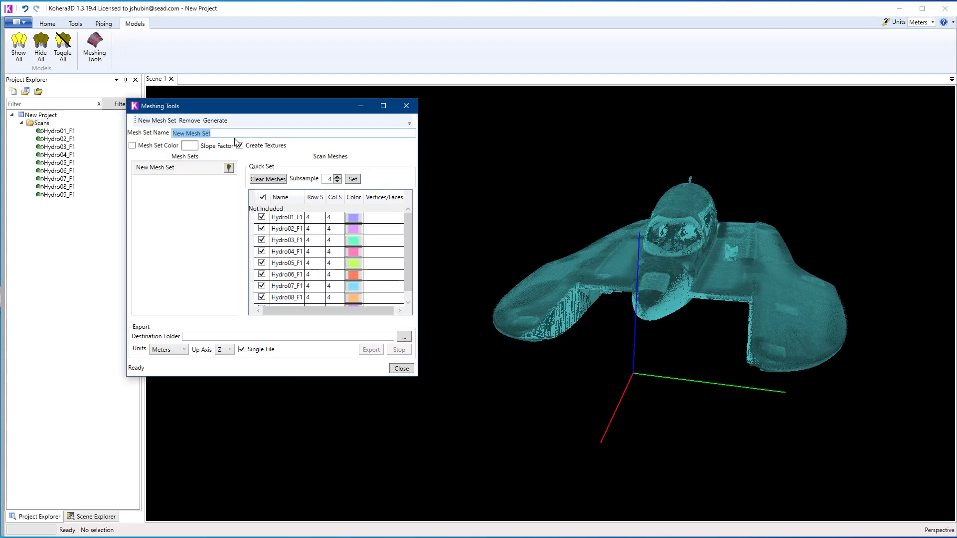
text(Hydro)
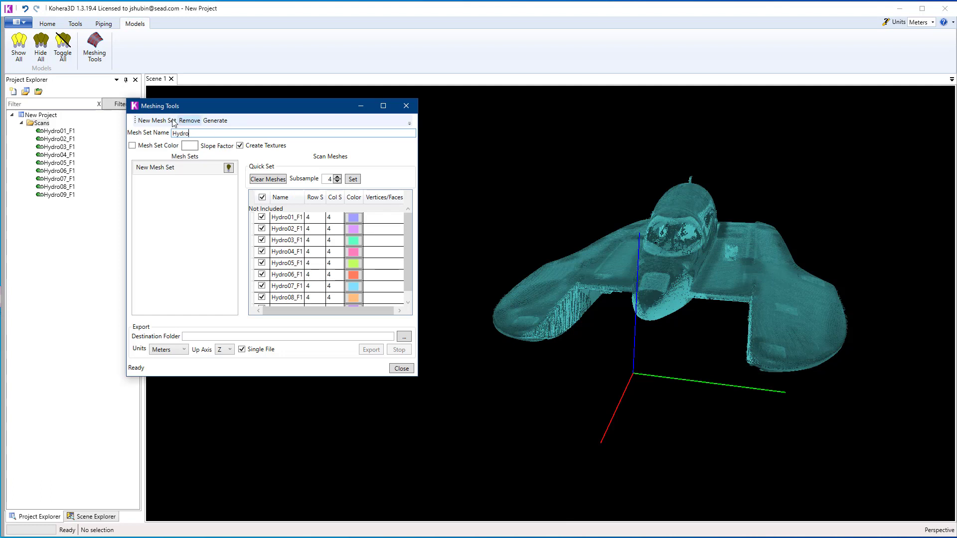
key(Tab)
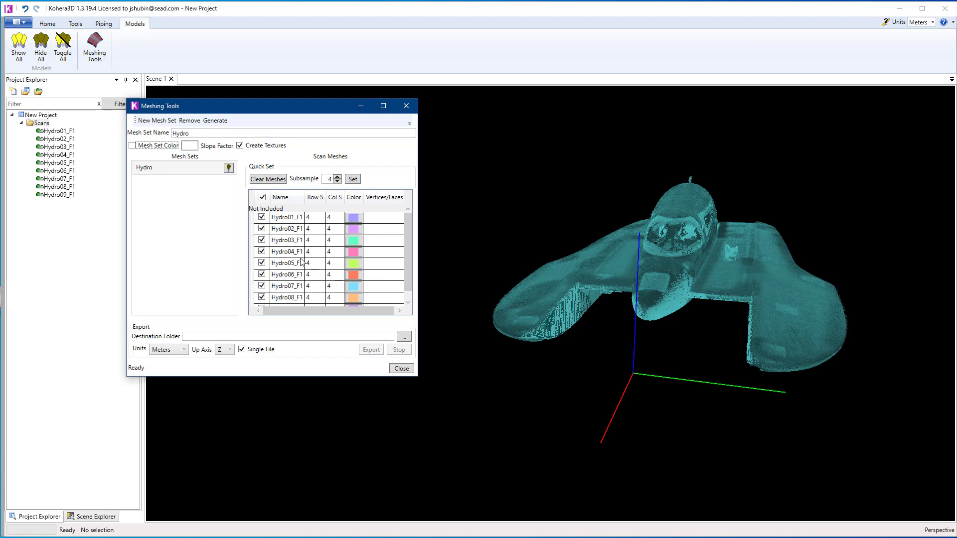
mouse_move(773, 432)
mouse_down()
mouse_move(599, 428)
mouse_move(627, 432)
mouse_up()
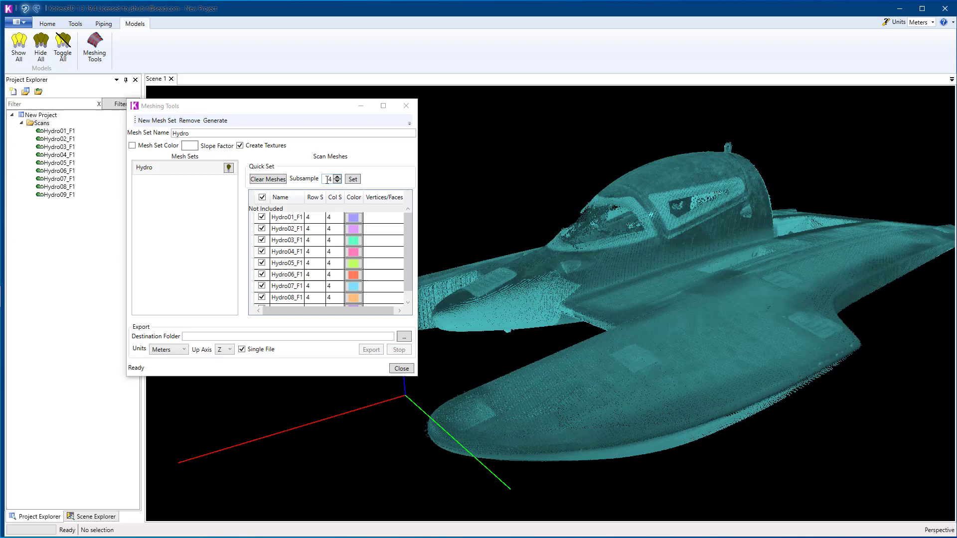
- Generate coloured preview meshes for the Hydro mesh set
click(215, 122)
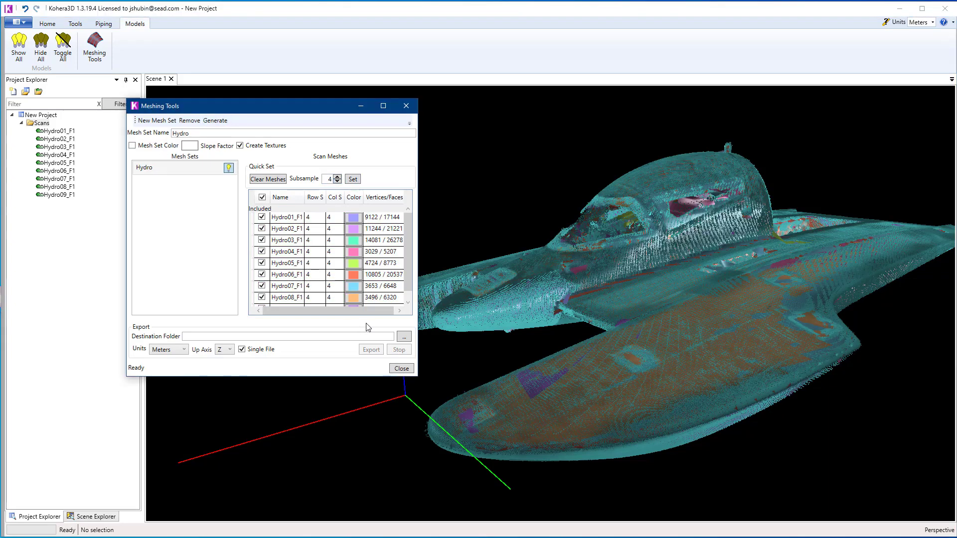
mouse_move(795, 469)
mouse_down()
mouse_move(691, 464)
mouse_move(786, 455)
mouse_move(783, 192)
mouse_up()
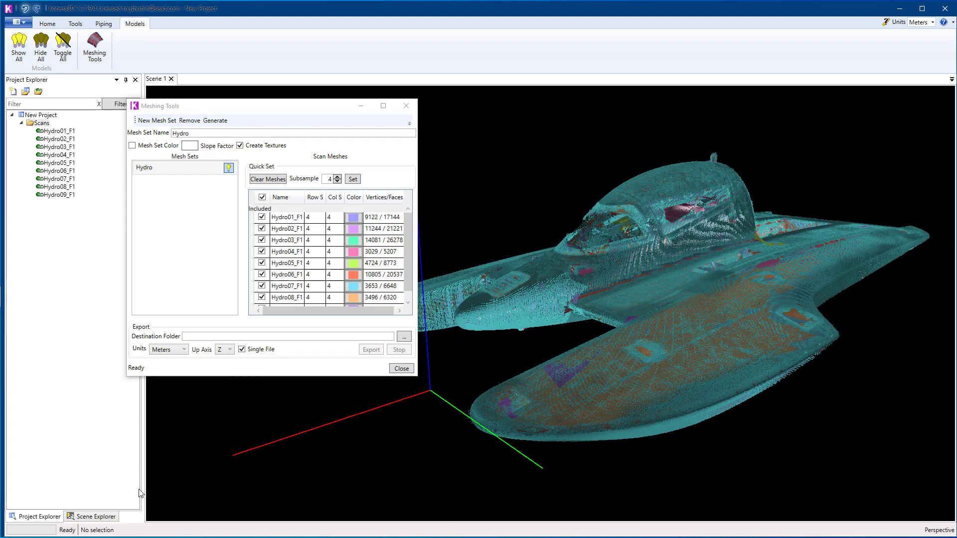
drag(180, 109, 198, 107)
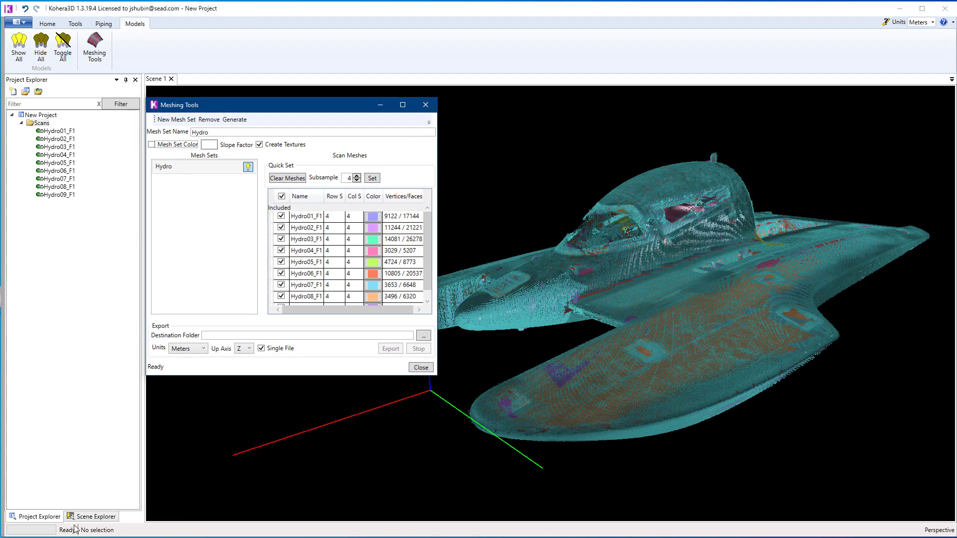
- Hide the Scans group in Scene Explorer so only the meshes show
click(93, 517)
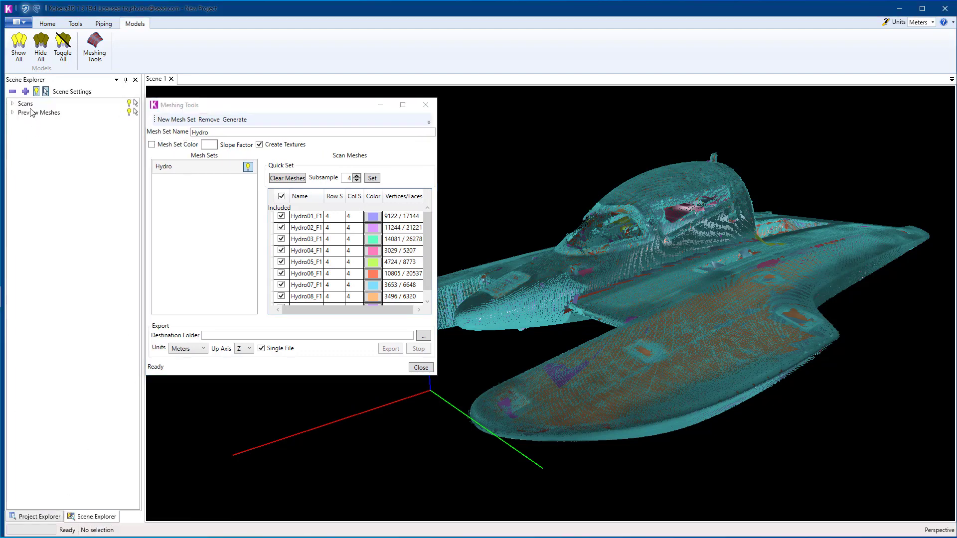
click(28, 105)
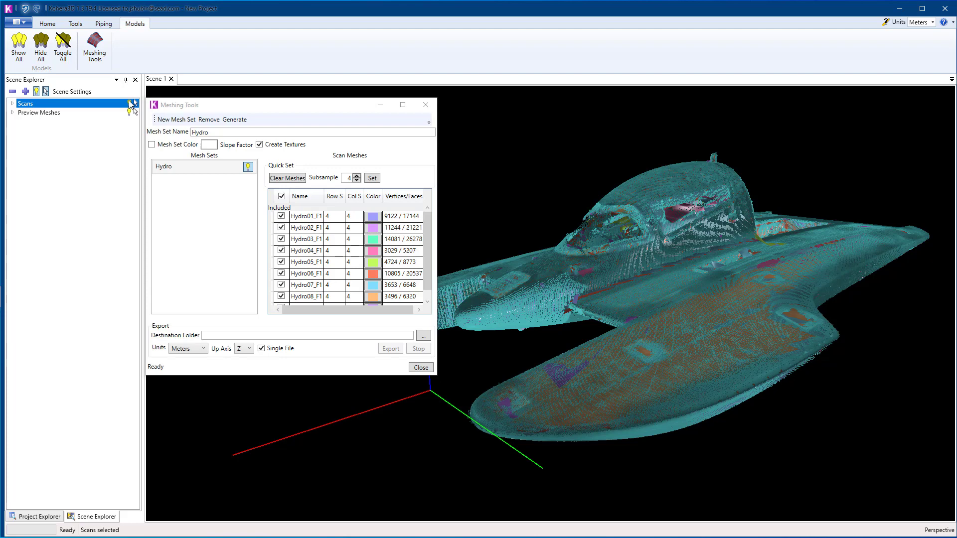
click(132, 104)
mouse_move(360, 460)
middle_down()
mouse_move(424, 456)
mouse_move(576, 481)
middle_up()
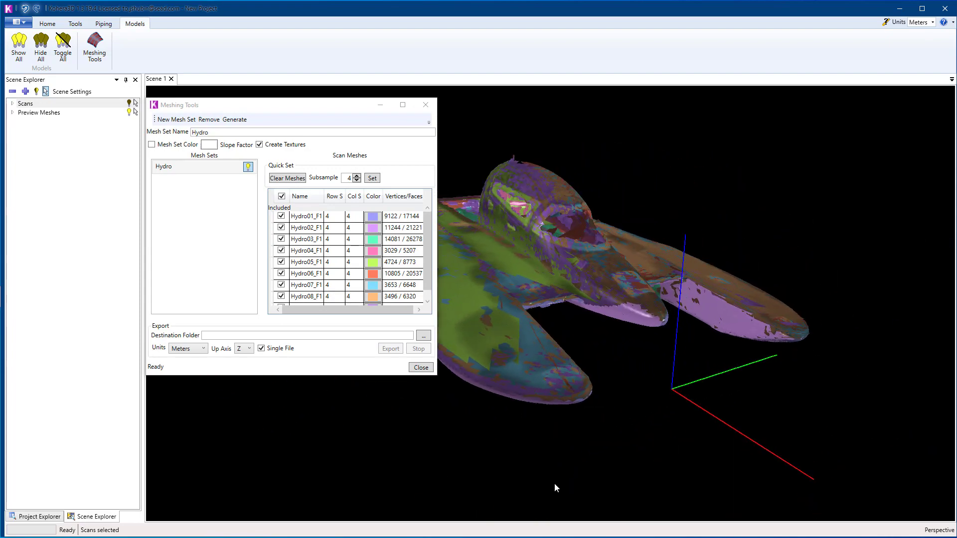
- Set row and column subsample to 1 for all scans with Quick Set
middle_drag(576, 481, 641, 486)
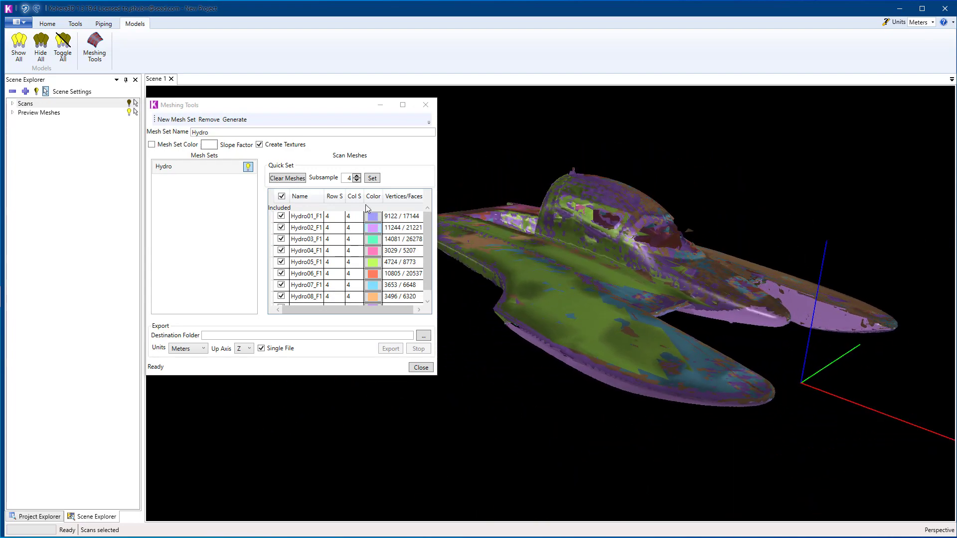
click(357, 179)
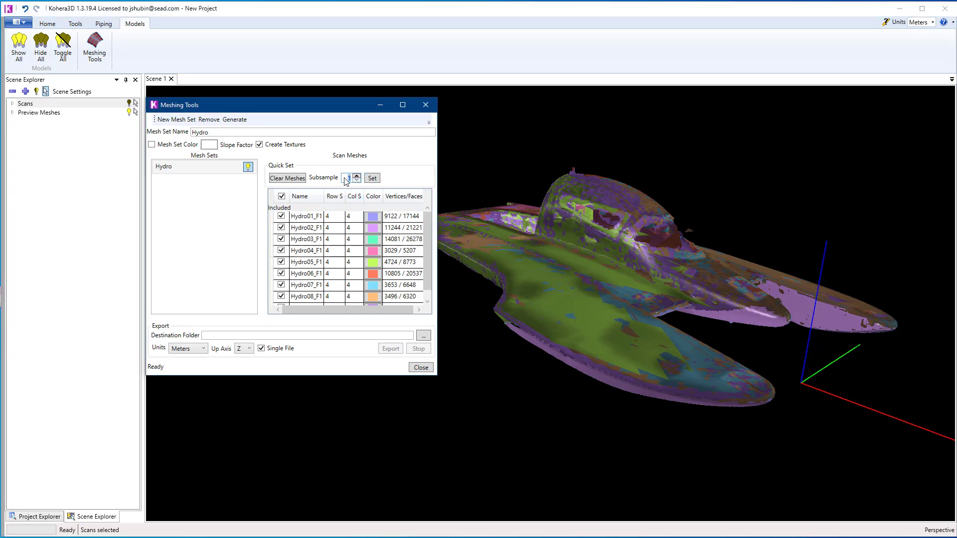
click(372, 180)
- Regenerate the Hydro mesh set at full resolution and inspect the denser hull
click(167, 170)
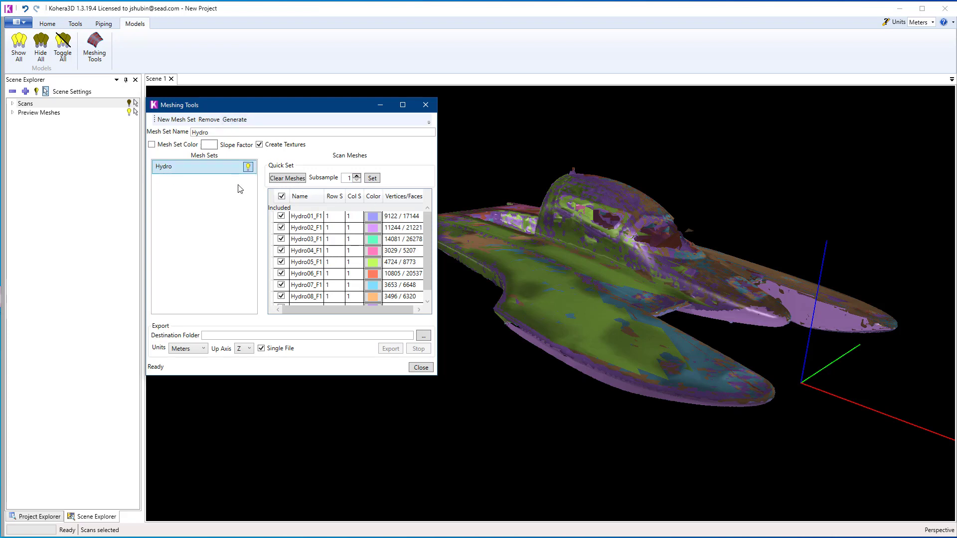
click(235, 122)
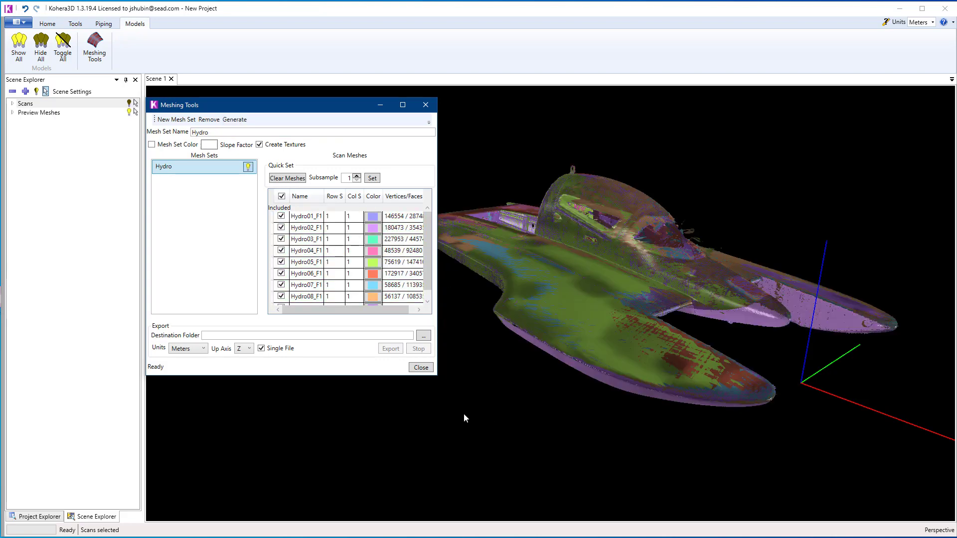
mouse_move(463, 413)
mouse_down()
mouse_move(768, 395)
mouse_move(484, 427)
mouse_move(434, 418)
mouse_move(429, 387)
mouse_move(421, 402)
mouse_move(592, 227)
mouse_up()
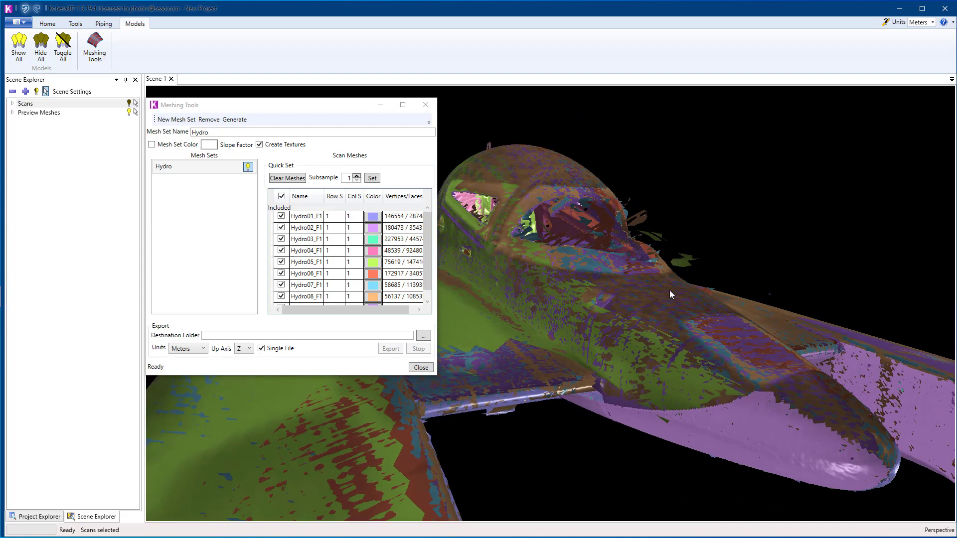
drag(669, 294, 700, 307)
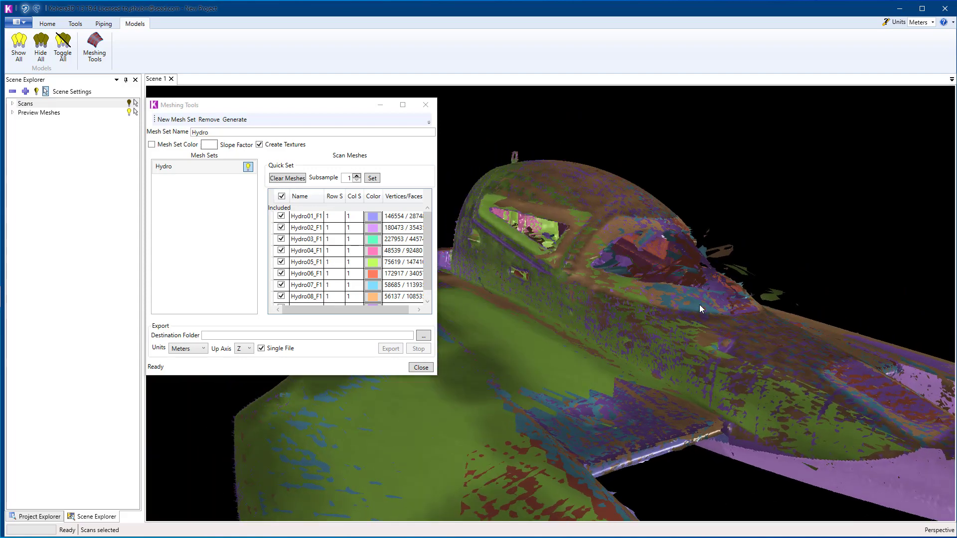
- Show the scan point clouds and hide the Preview Meshes group, then orbit around the cockpit
click(133, 104)
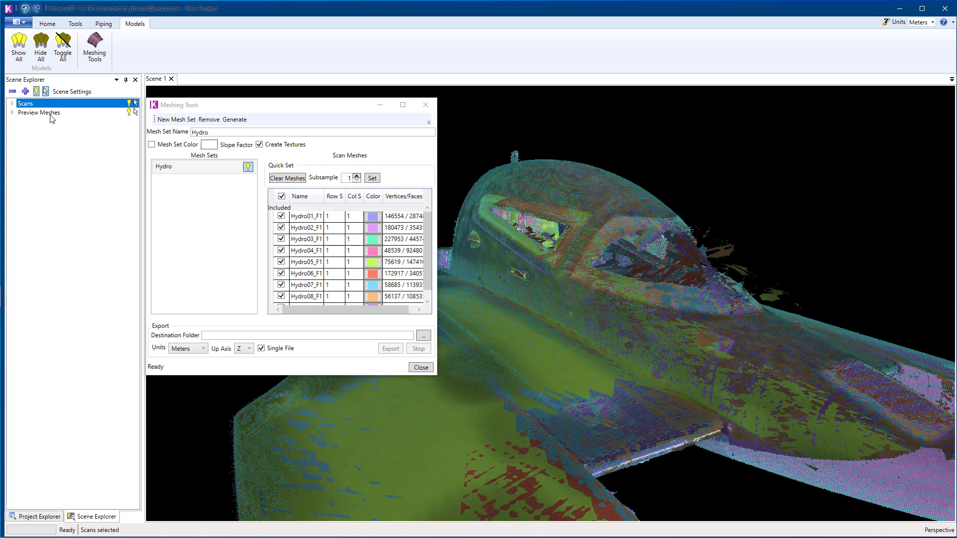
click(135, 113)
click(130, 113)
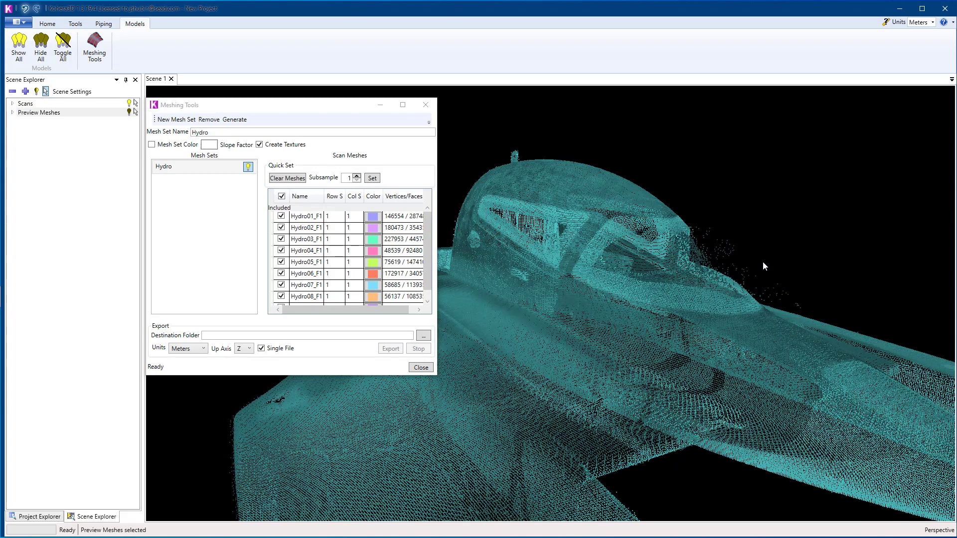
drag(763, 261, 741, 264)
drag(675, 239, 698, 238)
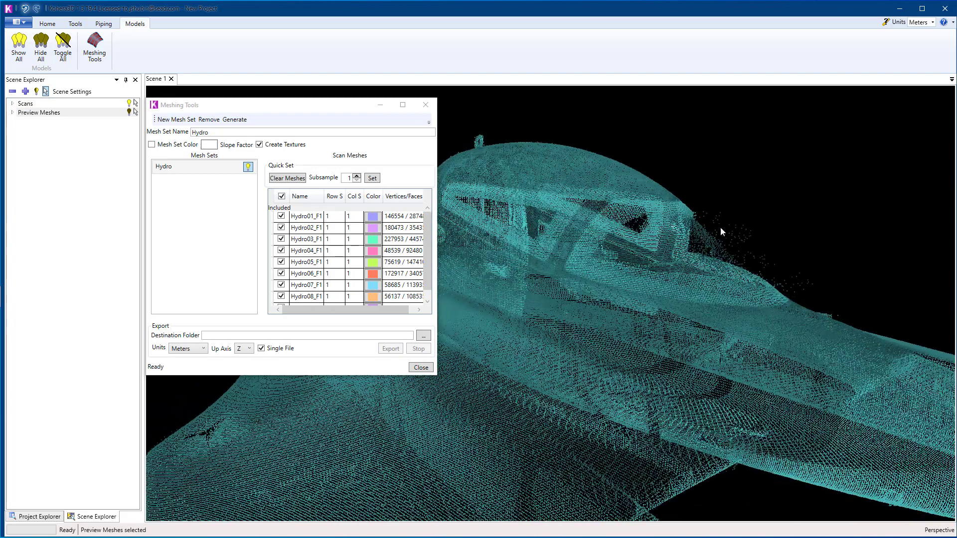
- Set the uniform point size to 6 on Home and show the preview meshes again
click(47, 24)
double_click(225, 47)
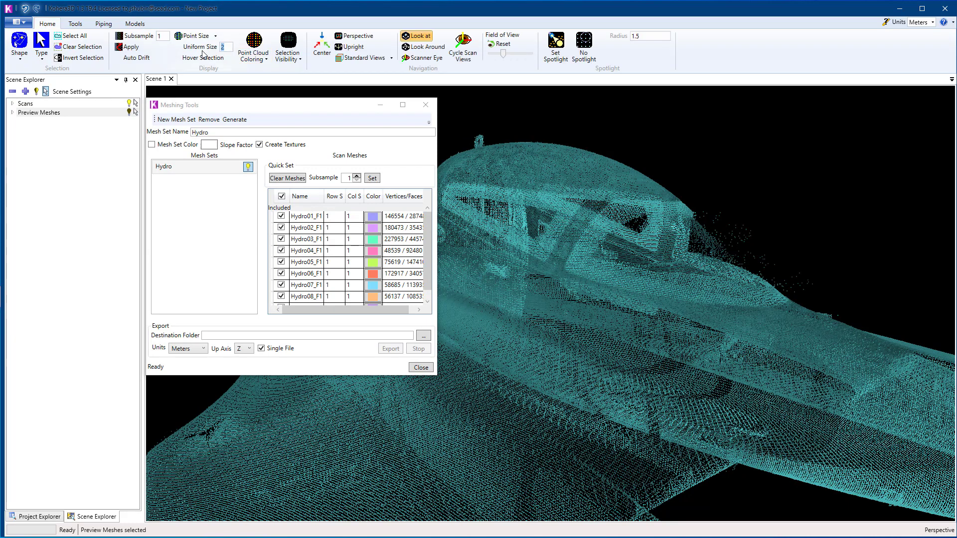
click(202, 57)
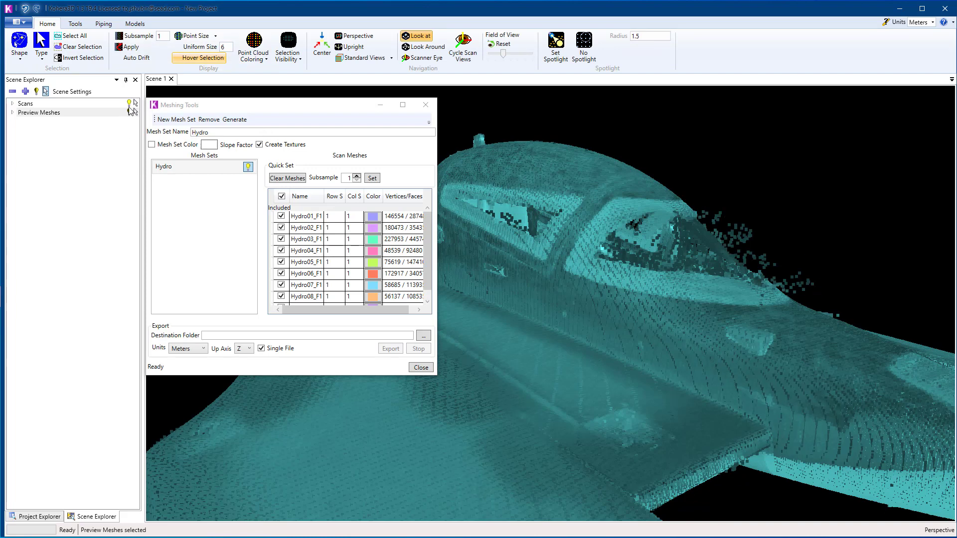
click(130, 112)
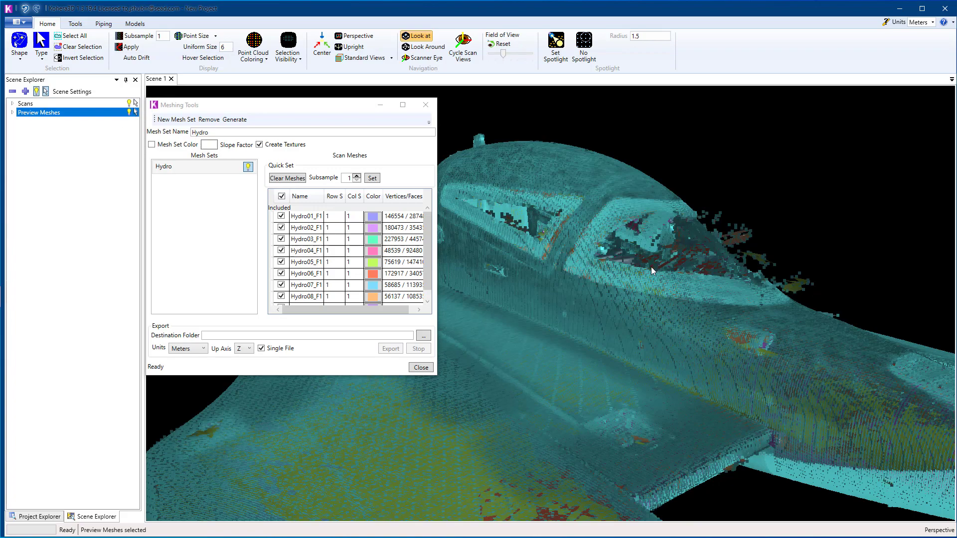
- Lasso and remove the stray points near the cockpit and beside the green patch
drag(651, 266, 634, 292)
scroll(648, 283, up, 3)
scroll(647, 283, up, 3)
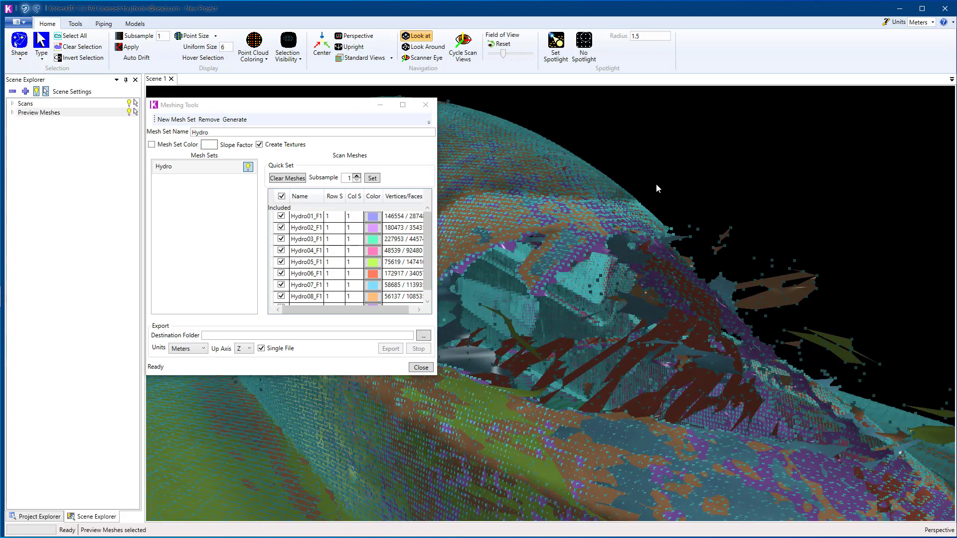
drag(656, 184, 692, 271)
mouse_move(730, 310)
mouse_down()
mouse_move(817, 383)
mouse_move(757, 176)
mouse_up()
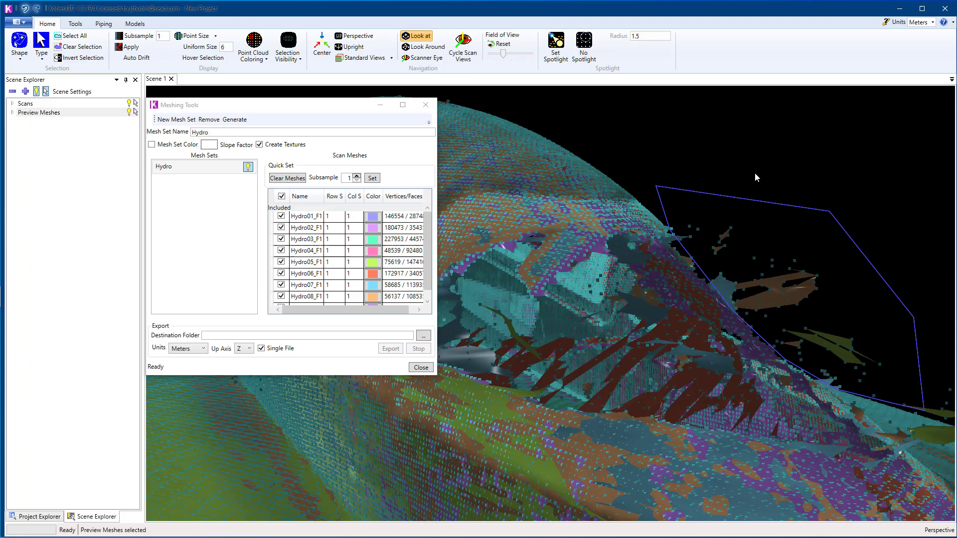
drag(754, 177, 754, 177)
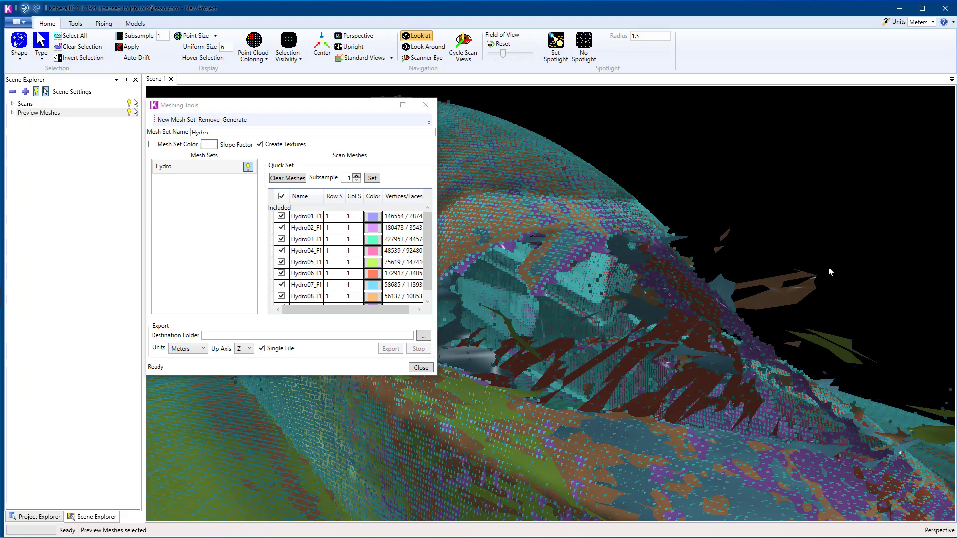
middle_drag(825, 267, 670, 281)
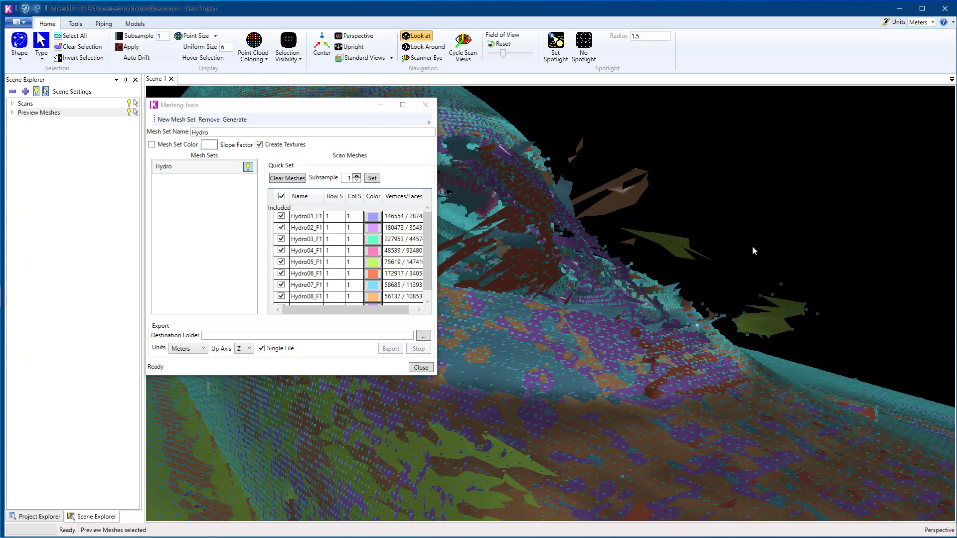
drag(629, 197, 746, 344)
drag(827, 350, 785, 220)
mouse_move(824, 286)
middle_down()
mouse_move(801, 277)
mouse_move(819, 270)
middle_up()
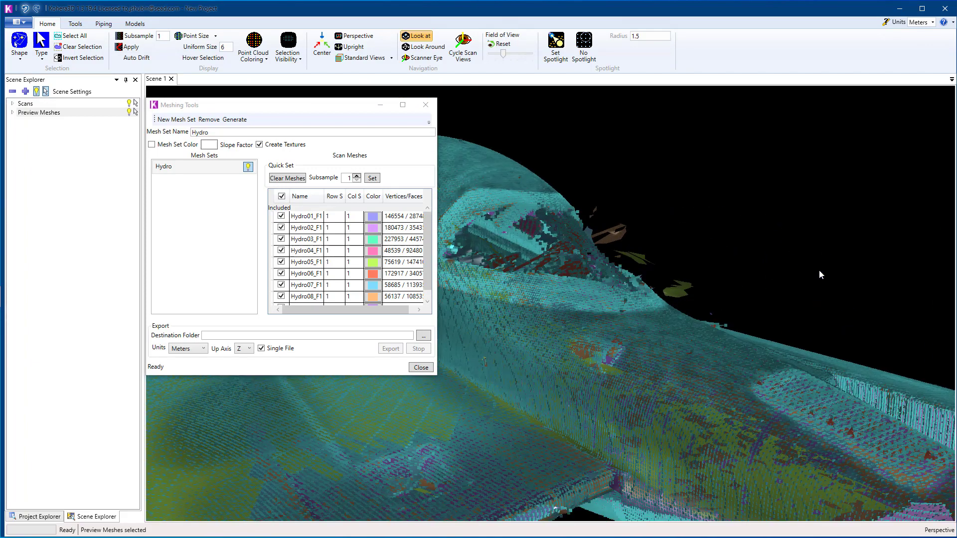
- Generate Hydro mesh set previews and inspect them from cockpit, side and front views
click(186, 169)
click(234, 120)
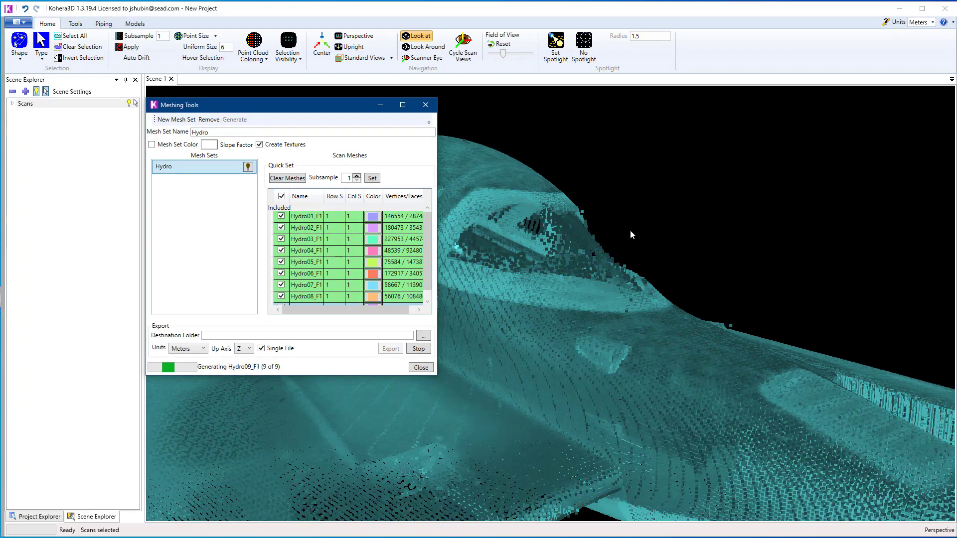
middle_drag(589, 200, 652, 269)
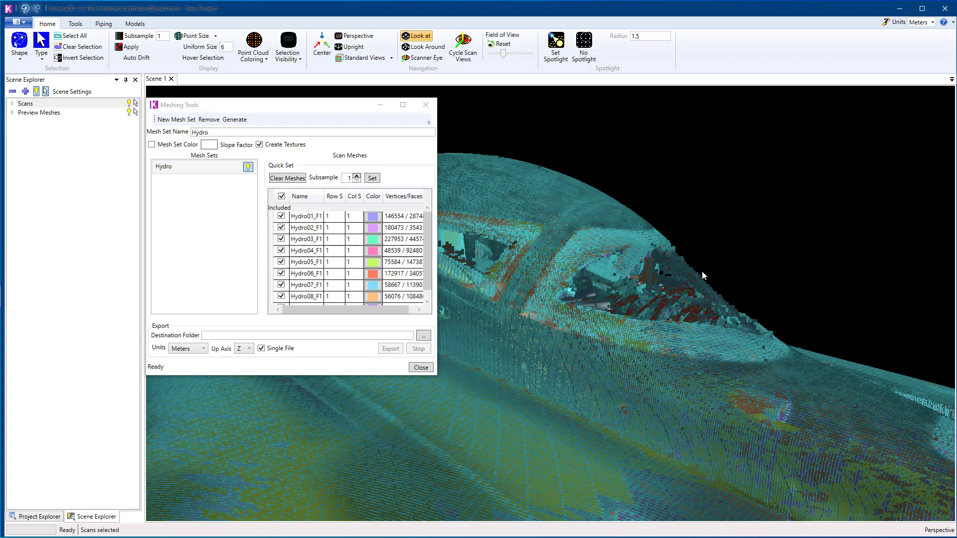
scroll(632, 258, down, 5)
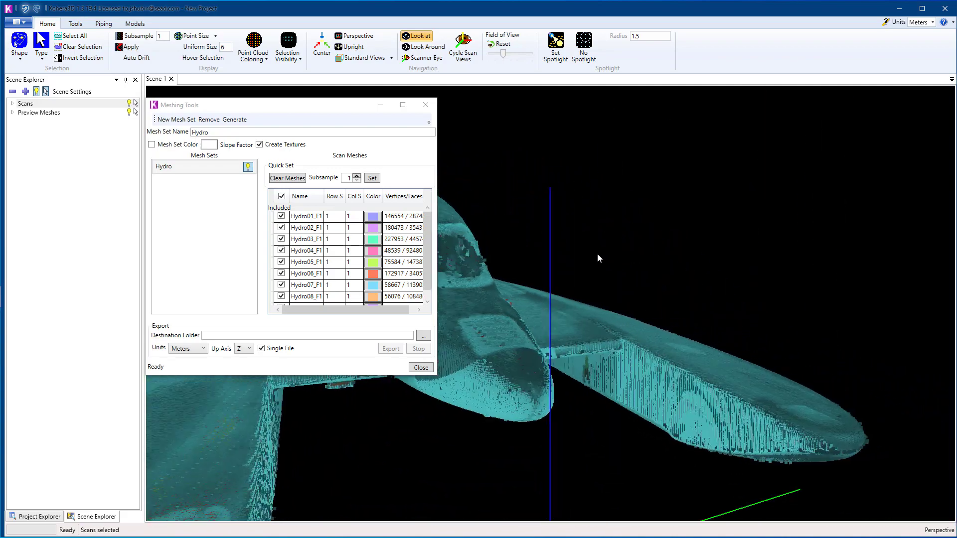
scroll(533, 246, up, 5)
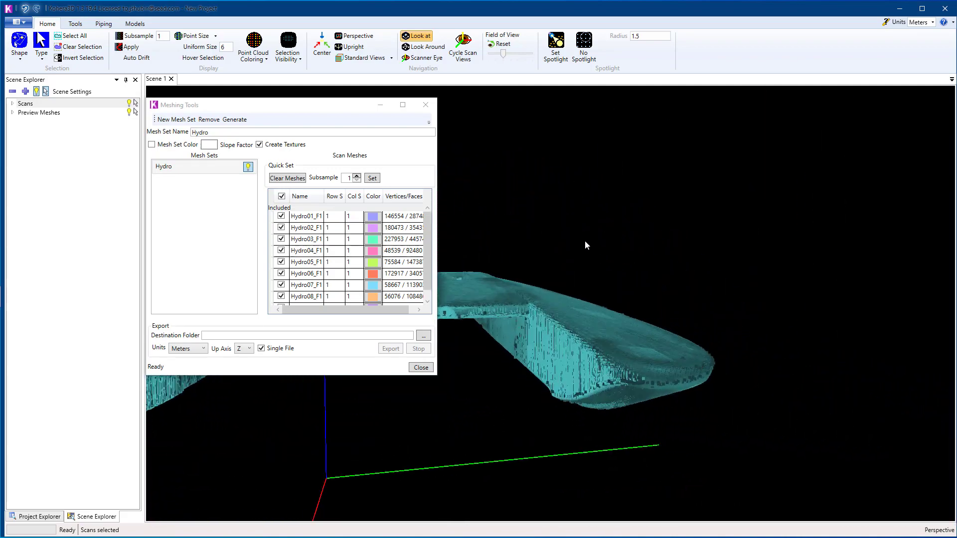
mouse_move(585, 241)
middle_down()
mouse_move(848, 349)
mouse_move(721, 350)
middle_up()
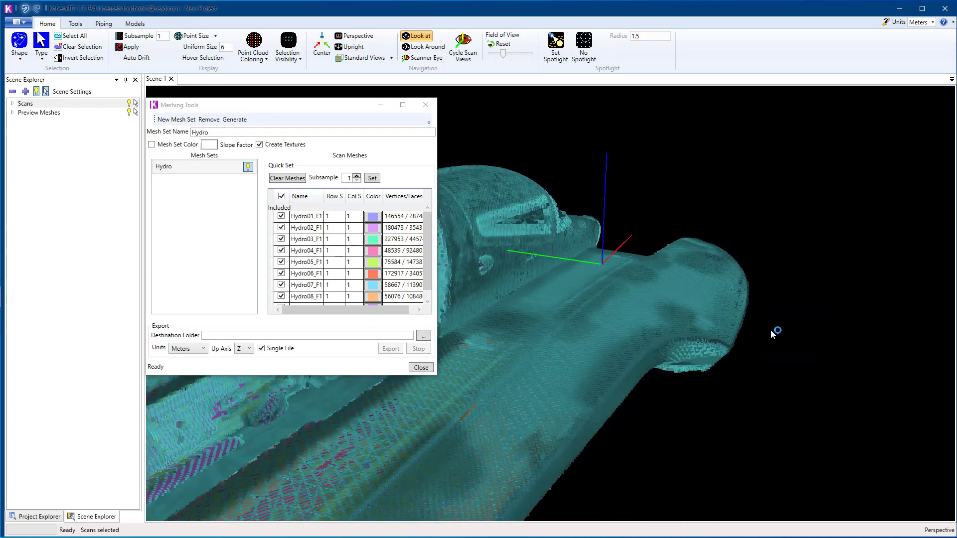
scroll(820, 298, up, 5)
scroll(842, 288, down, 5)
scroll(852, 266, up, 2)
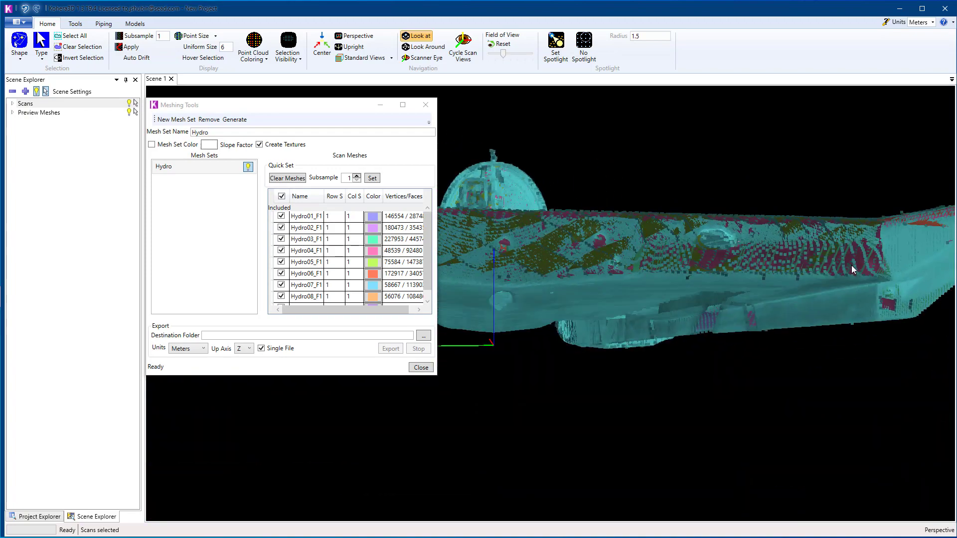
scroll(855, 273, down, 2)
mouse_move(626, 329)
middle_down()
mouse_move(803, 320)
mouse_move(648, 336)
mouse_move(682, 333)
mouse_move(723, 351)
mouse_move(736, 342)
mouse_move(611, 373)
mouse_move(630, 384)
mouse_move(619, 387)
middle_up()
scroll(614, 374, up, 3)
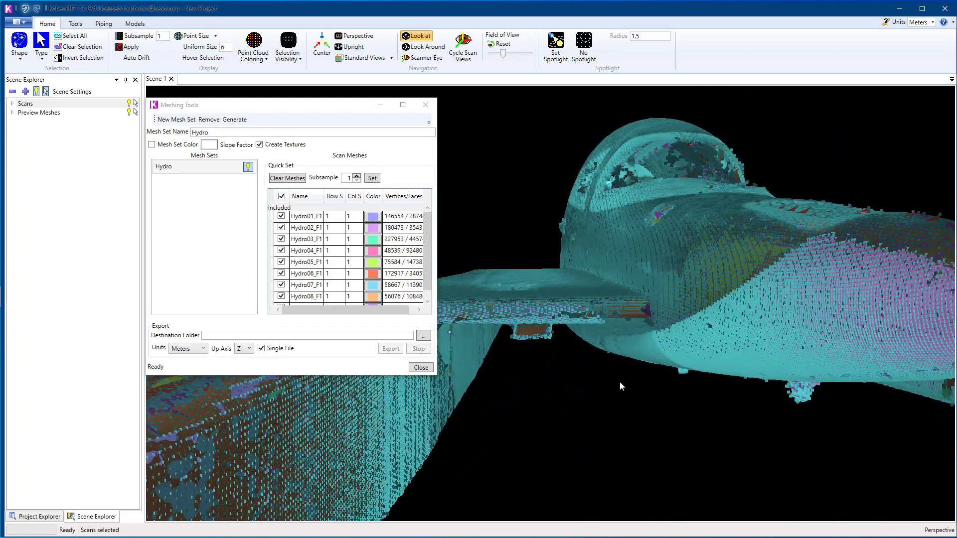
- In orthographic view, fence away stray points below the hull and regenerate the Hydro meshes
key(o)
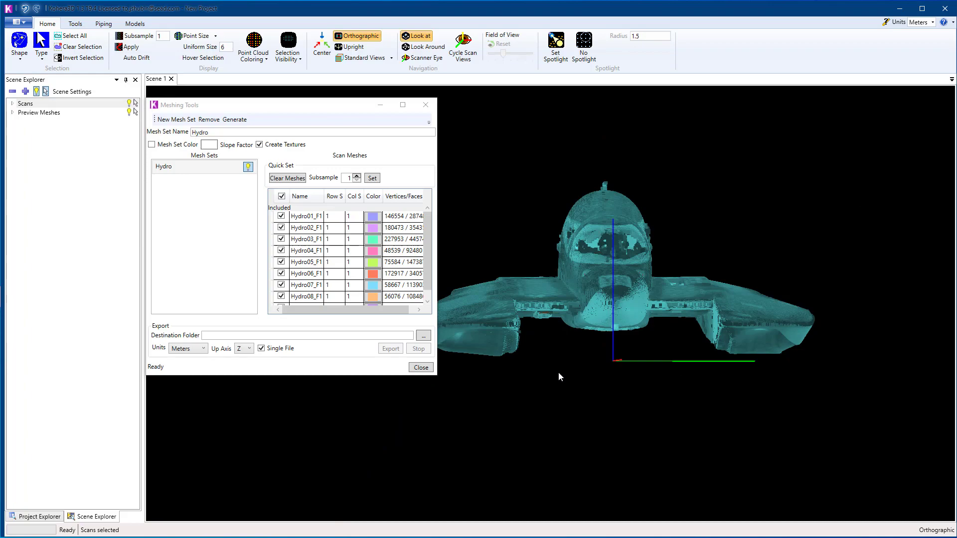
scroll(558, 377, up, 2)
scroll(575, 386, up, 3)
scroll(599, 393, up, 1)
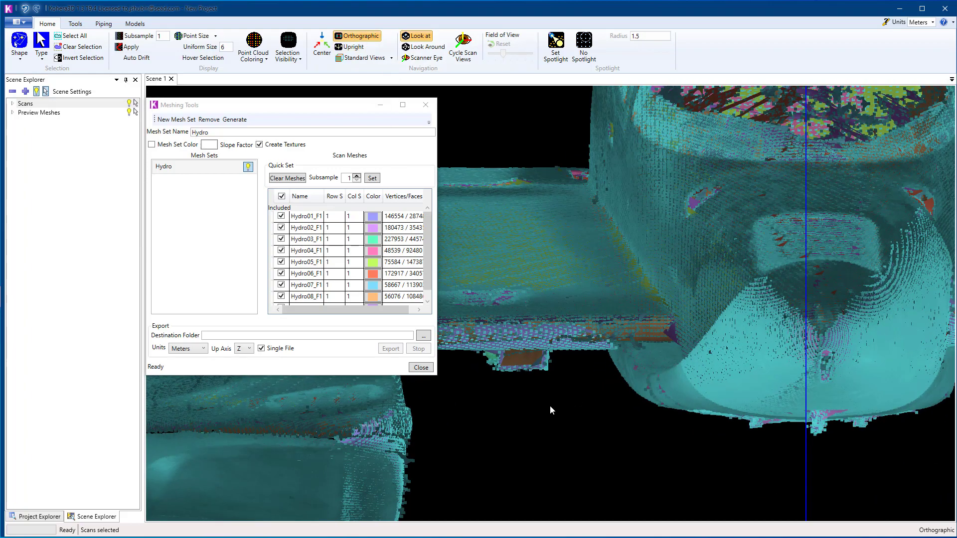
scroll(582, 391, up, 2)
scroll(601, 367, up, 1)
middle_drag(618, 343, 596, 349)
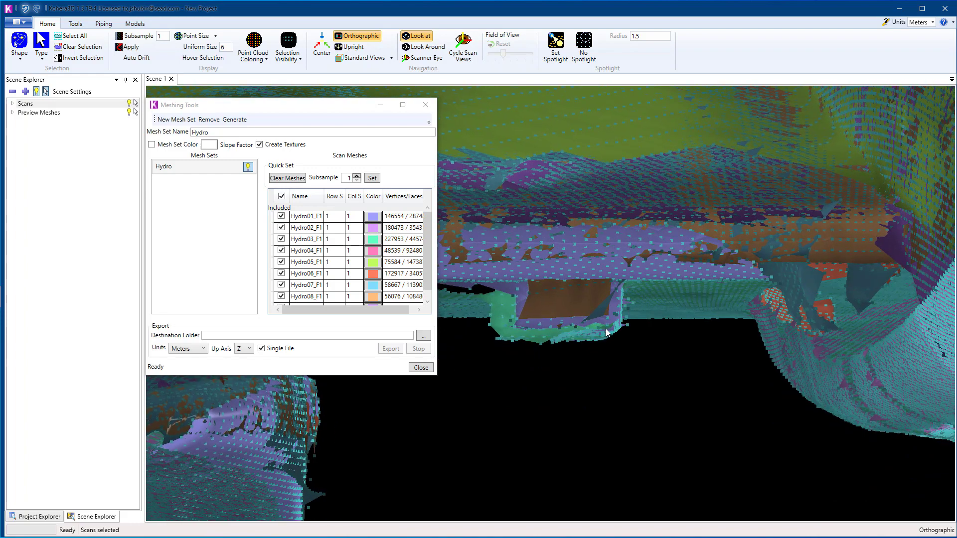
middle_drag(586, 404, 679, 418)
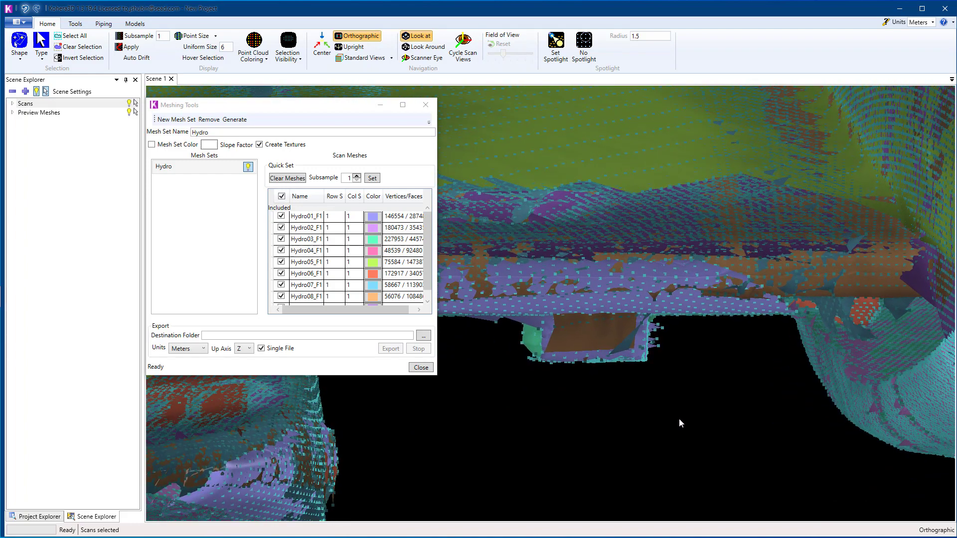
click(467, 318)
click(448, 374)
click(475, 412)
click(577, 427)
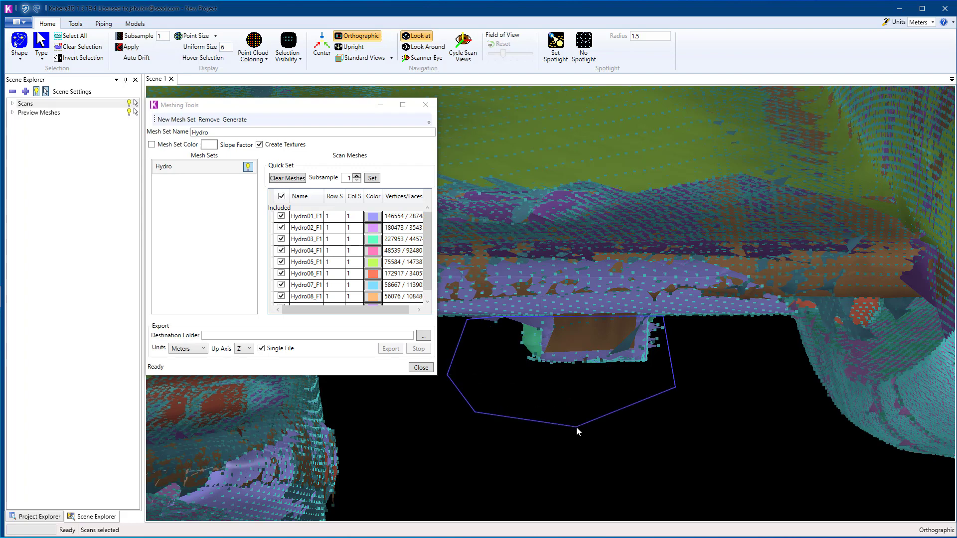
right_click(652, 434)
click(235, 119)
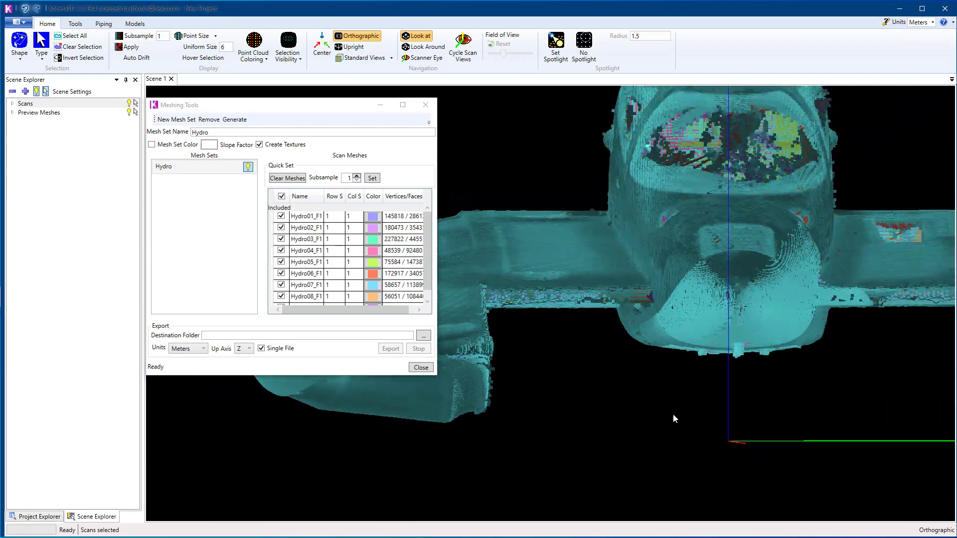
- Fence away the stray points beside the canopy's left edge, ending on an angled overhead view
drag(623, 413, 664, 400)
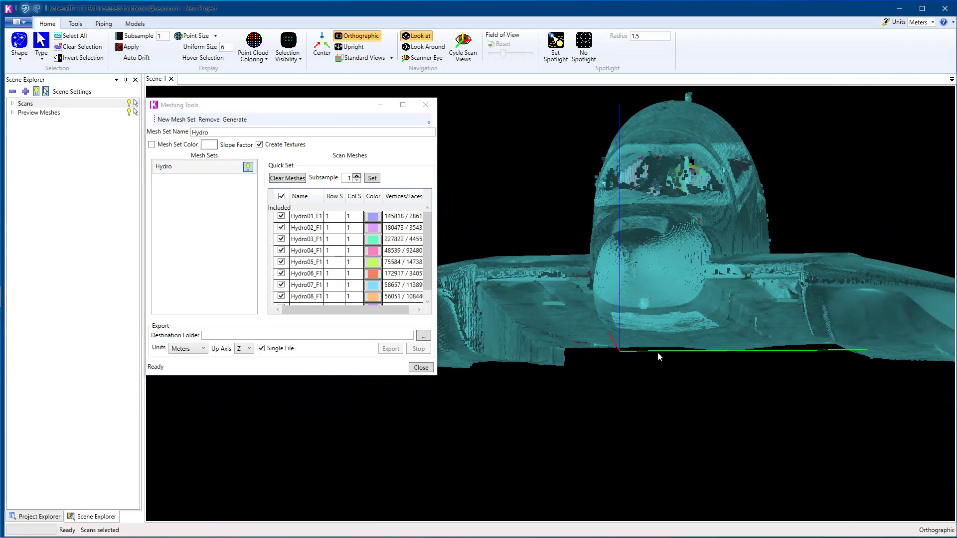
scroll(657, 352, up, 5)
mouse_move(684, 378)
mouse_down()
mouse_move(630, 386)
mouse_move(533, 314)
mouse_up()
click(574, 302)
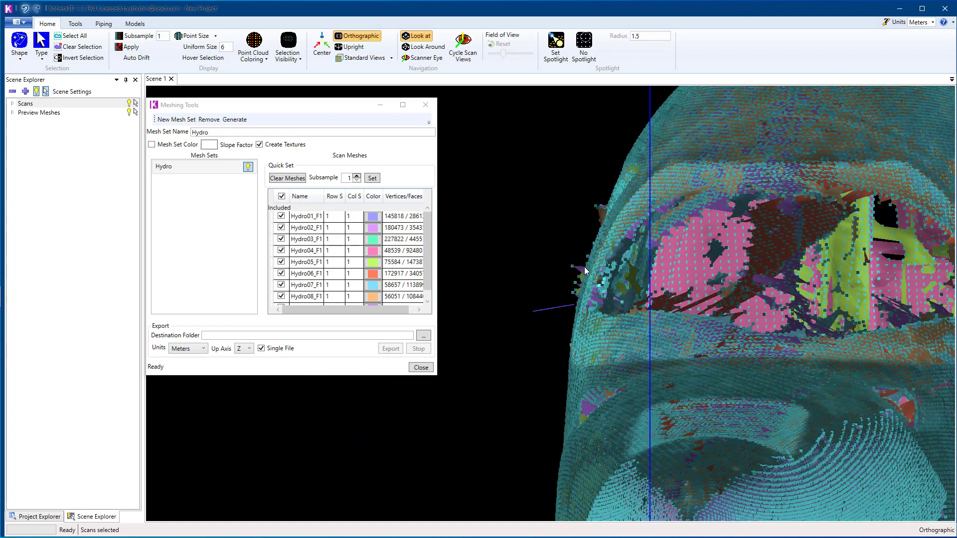
click(594, 225)
double_click(599, 207)
scroll(516, 296, down, 5)
mouse_move(557, 327)
mouse_down()
mouse_move(646, 357)
mouse_move(817, 347)
mouse_move(760, 371)
mouse_move(779, 291)
mouse_move(657, 345)
mouse_move(508, 374)
mouse_move(374, 364)
mouse_move(384, 370)
mouse_up()
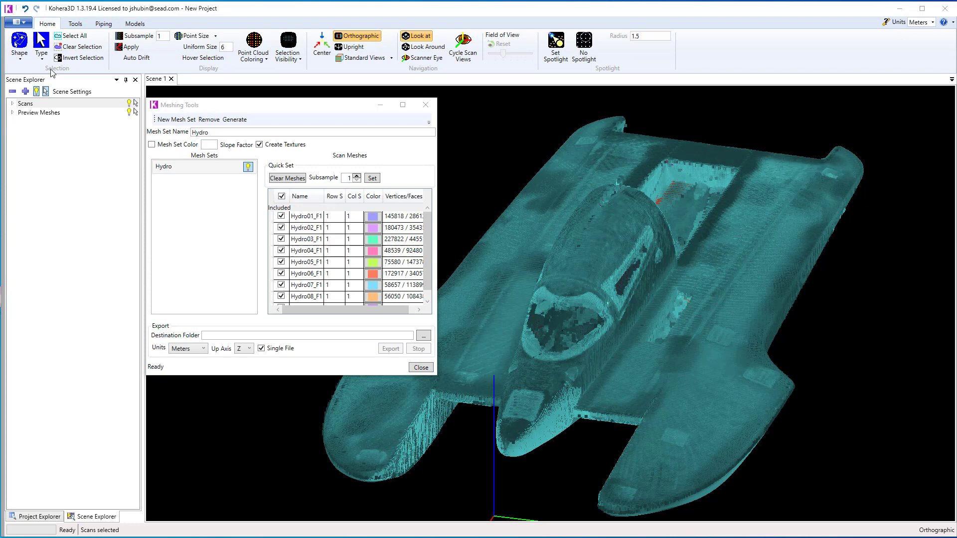
- Give the Hydro mesh set a custom red Mesh Set Color
click(248, 166)
click(142, 288)
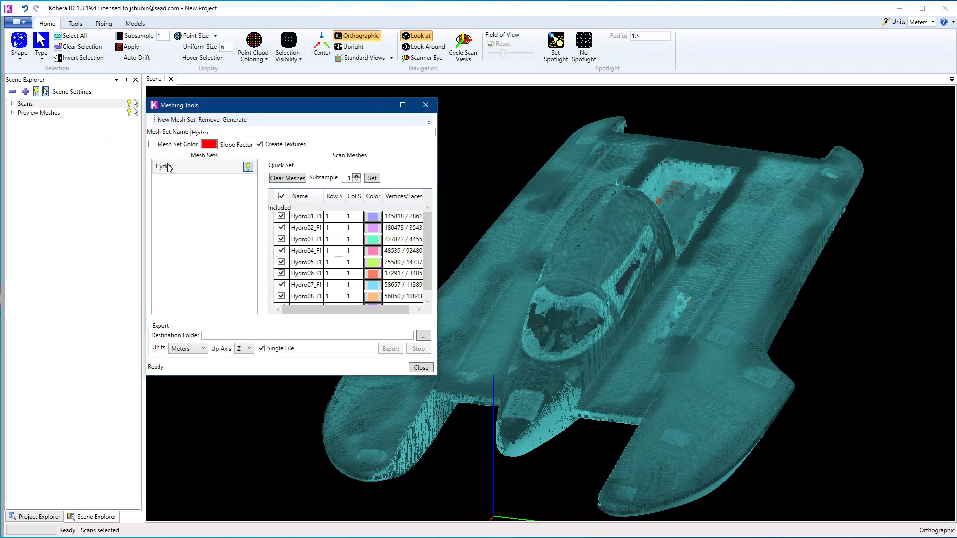
click(152, 145)
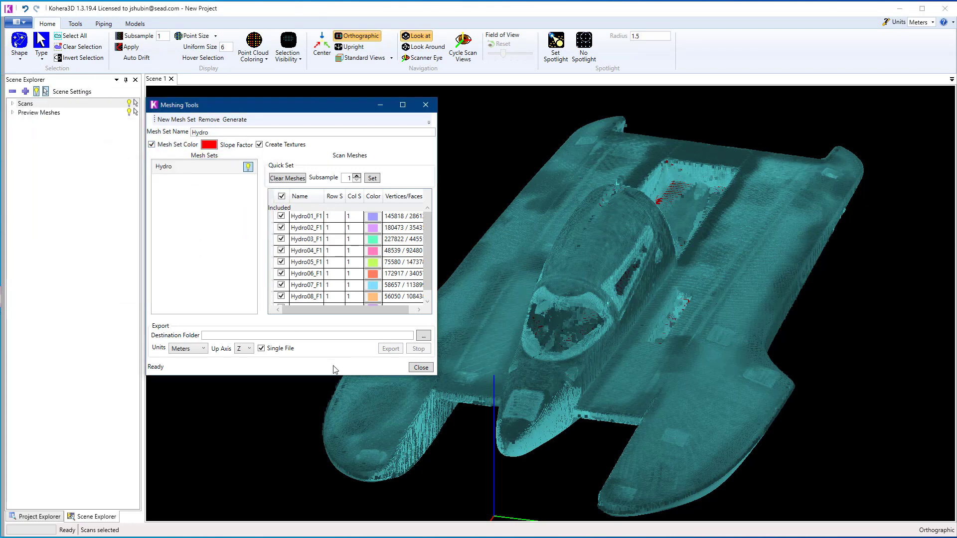
- Hide the scans and return to perspective view to see the red mesh
click(130, 105)
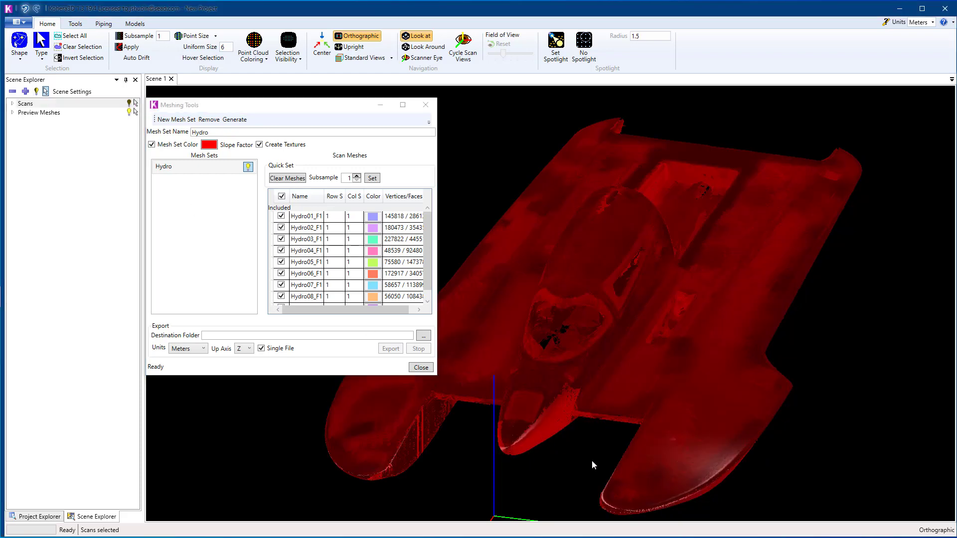
mouse_move(592, 460)
mouse_down()
mouse_move(742, 419)
mouse_move(732, 404)
mouse_up()
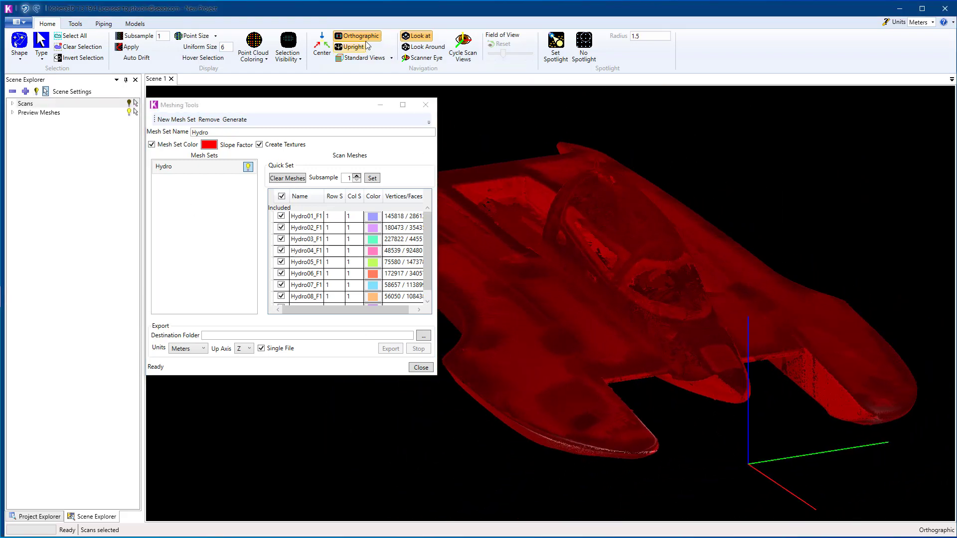
click(358, 36)
scroll(775, 368, down, 5)
mouse_move(721, 355)
mouse_down()
mouse_move(526, 325)
mouse_move(673, 404)
mouse_move(466, 410)
mouse_move(538, 421)
mouse_move(523, 415)
mouse_up()
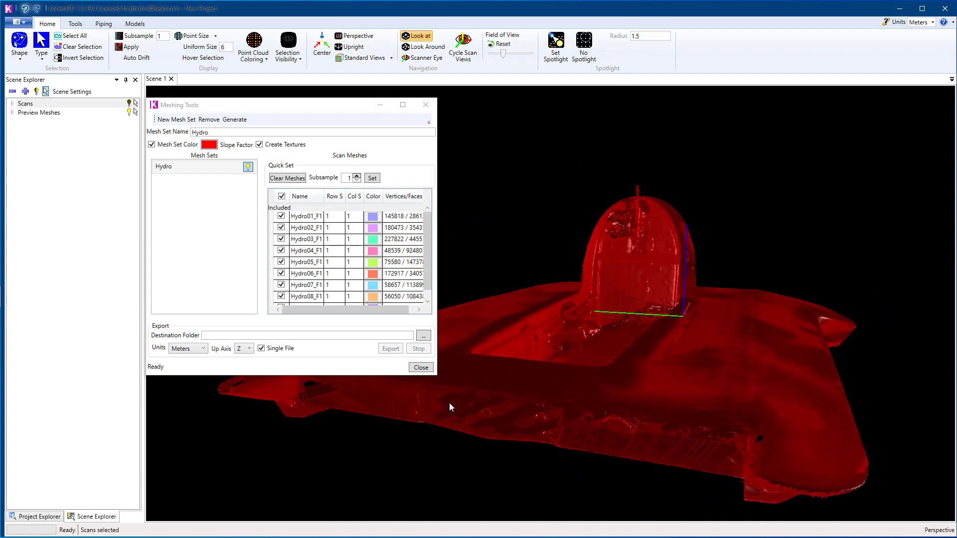
- Close the meshing tools, deselect the Hydro07_F1 mesh, and make the scan points visible
click(421, 368)
mouse_move(476, 280)
mouse_down()
mouse_move(493, 299)
mouse_move(697, 276)
mouse_move(576, 336)
mouse_move(665, 287)
mouse_move(673, 314)
mouse_move(722, 327)
mouse_move(643, 319)
mouse_move(643, 312)
mouse_move(703, 318)
mouse_move(669, 326)
mouse_move(673, 320)
mouse_up()
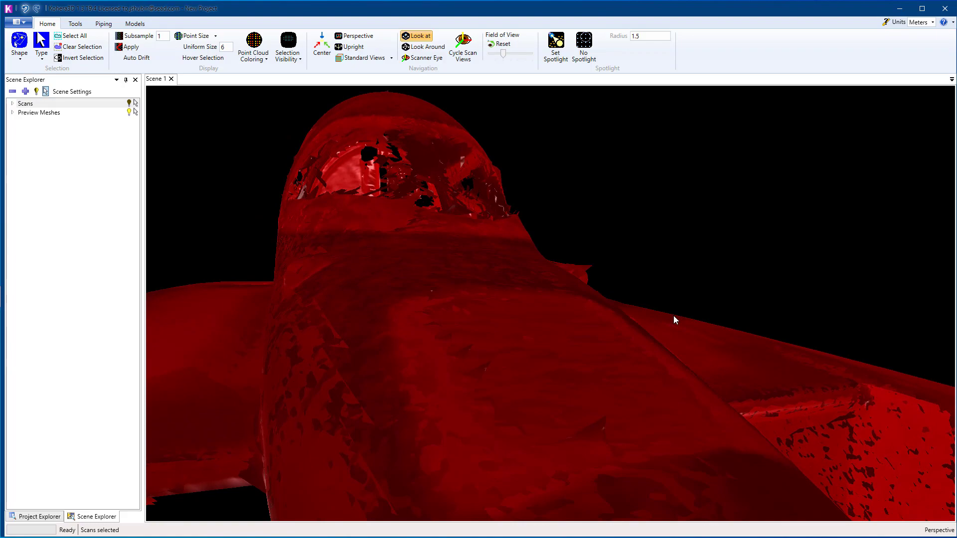
click(587, 267)
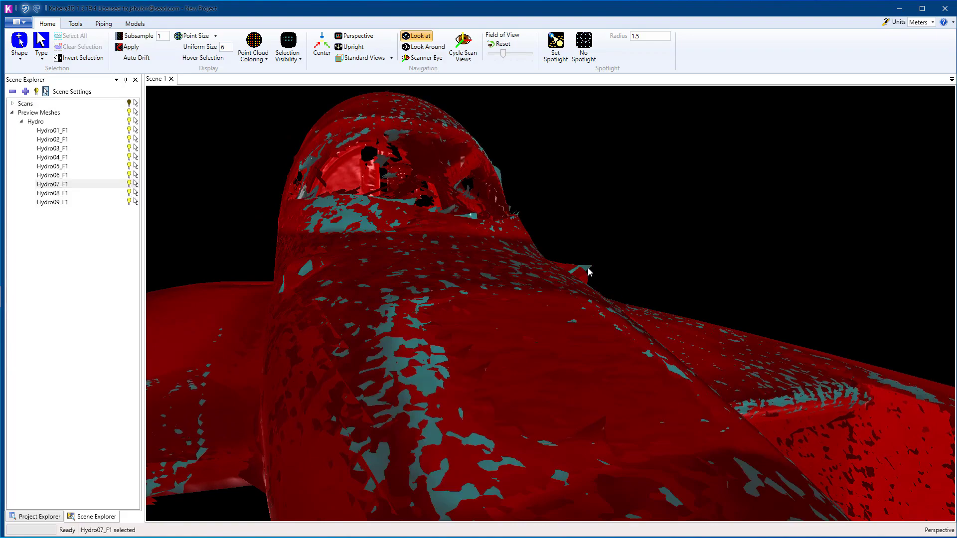
mouse_move(588, 267)
mouse_down()
mouse_move(626, 287)
mouse_move(643, 267)
mouse_move(646, 278)
mouse_up()
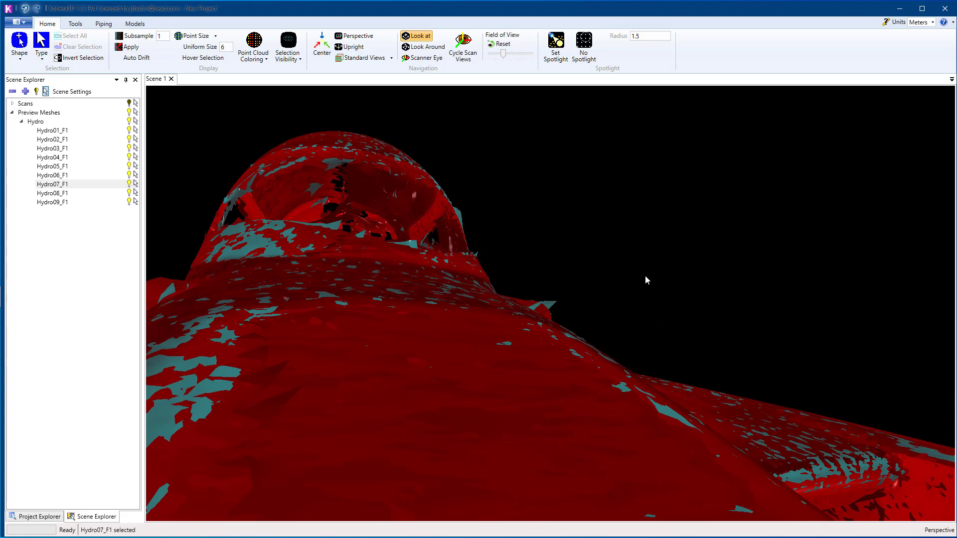
click(198, 160)
click(134, 104)
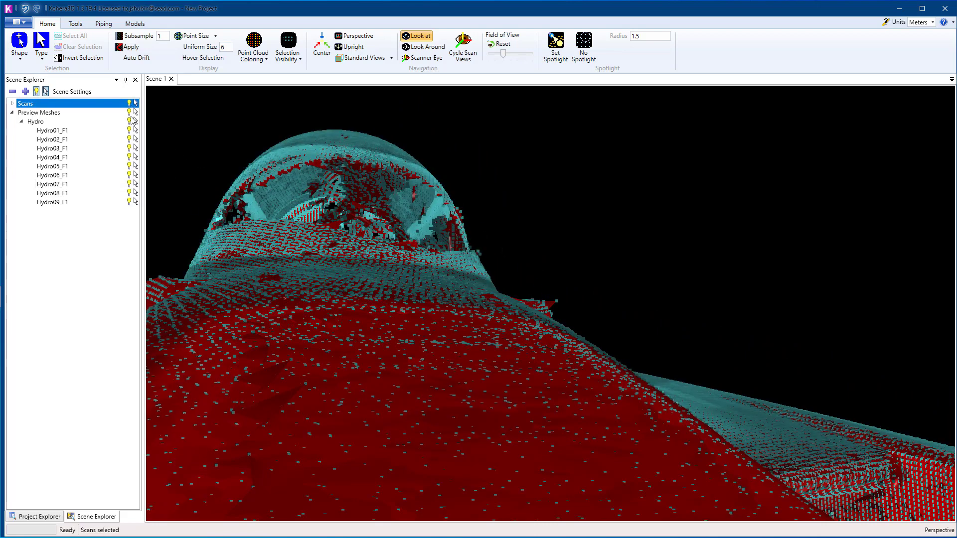
- Use Polygon selection to outline the stray points beside the canopy
click(18, 63)
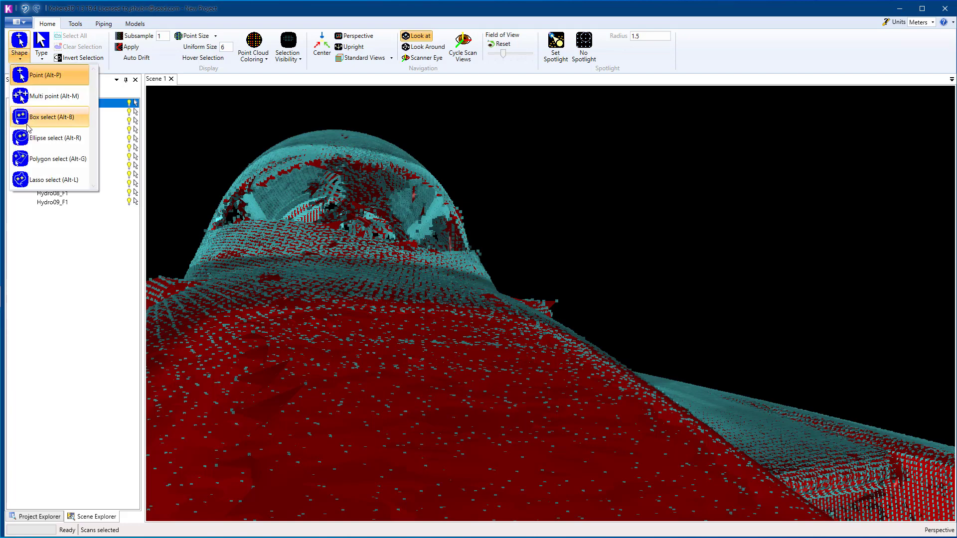
click(48, 161)
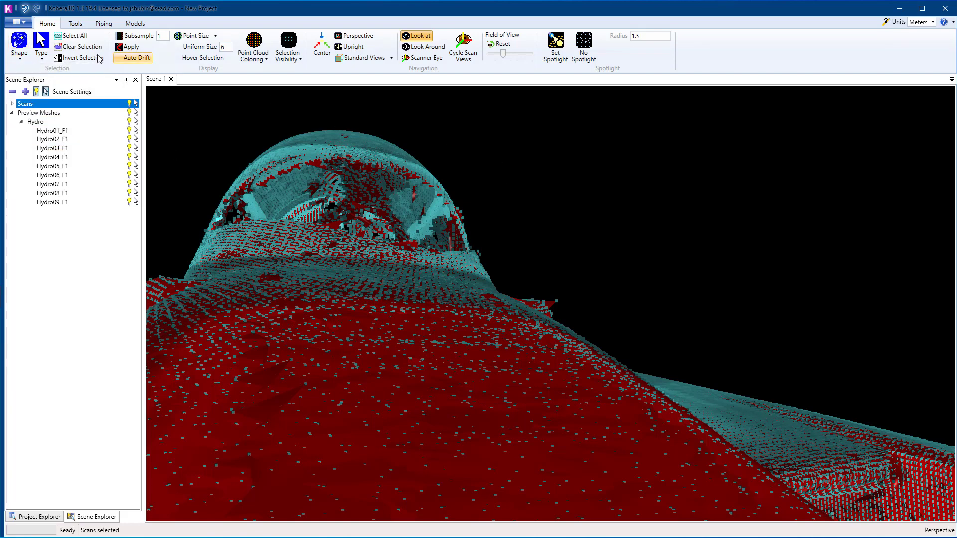
click(23, 65)
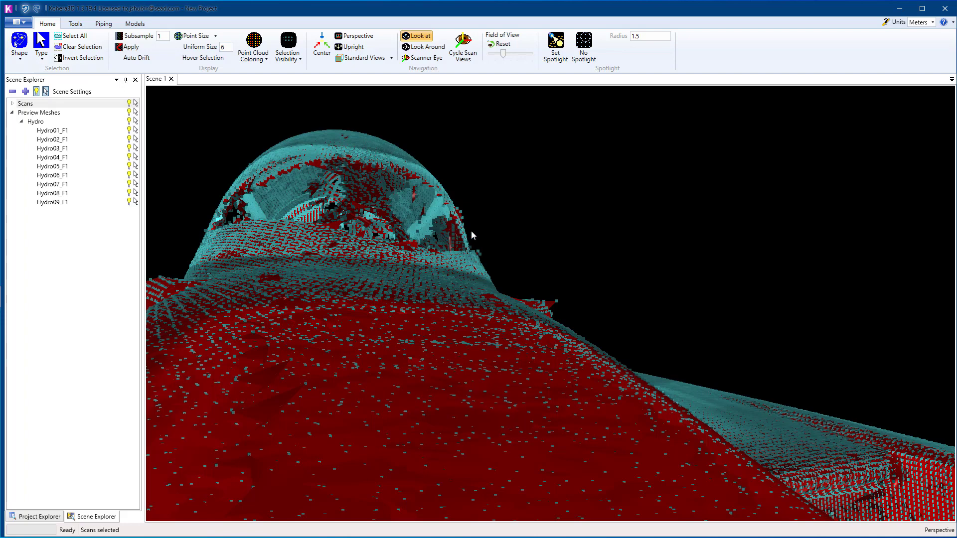
click(521, 298)
click(559, 319)
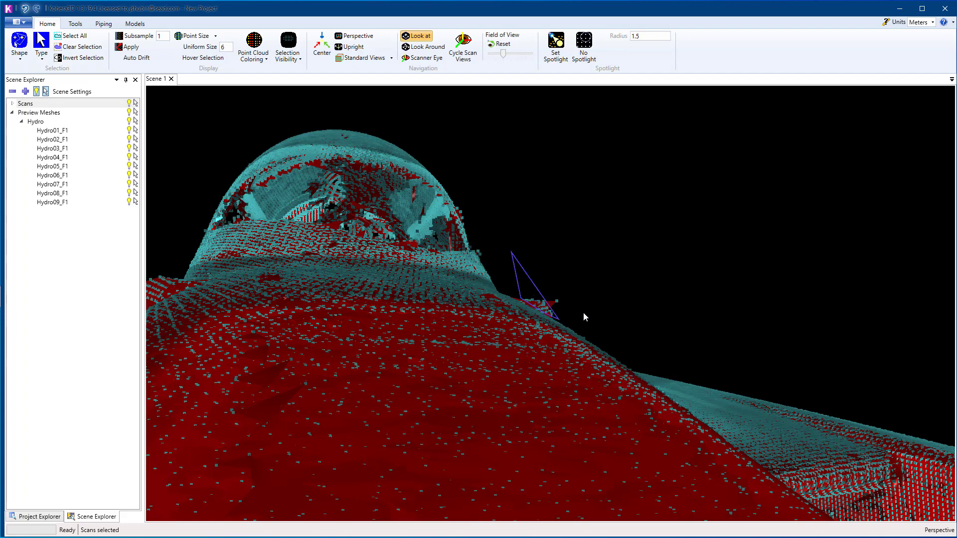
double_click(590, 284)
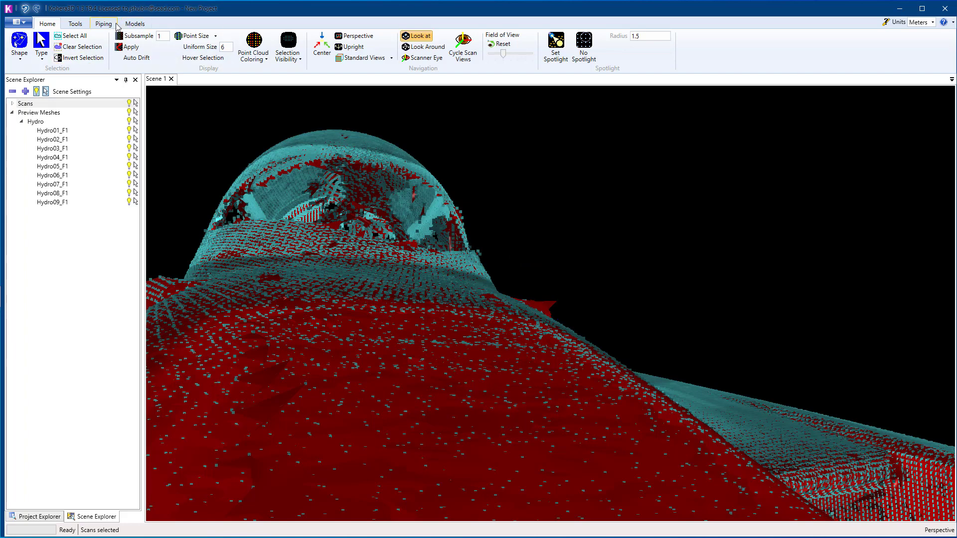
- Generate meshes for the Hydro mesh set from Meshing Tools on the Models tab
click(135, 22)
click(95, 47)
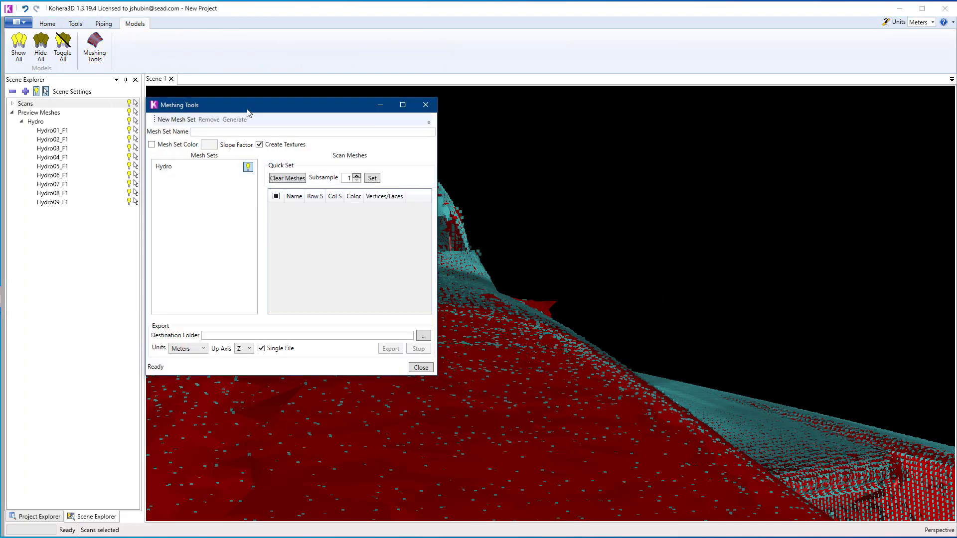
drag(250, 107, 166, 105)
click(83, 171)
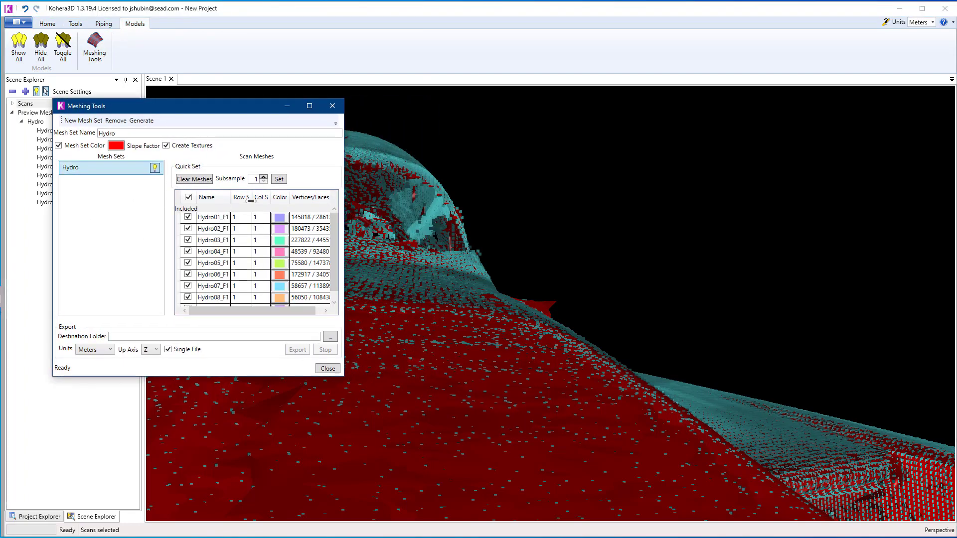
click(141, 121)
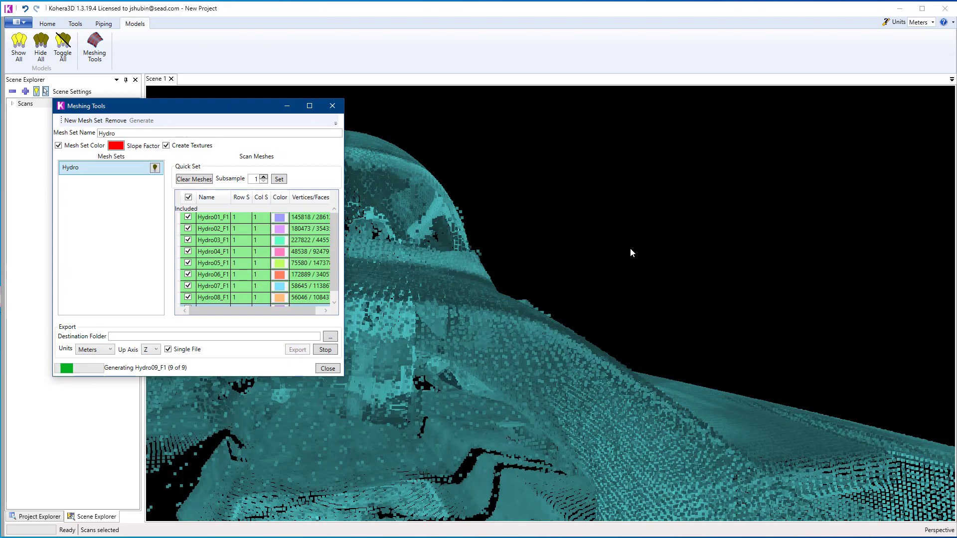
- Outline stray points along the mesh edge near the canopy and regenerate the Hydro meshes
drag(562, 280, 562, 268)
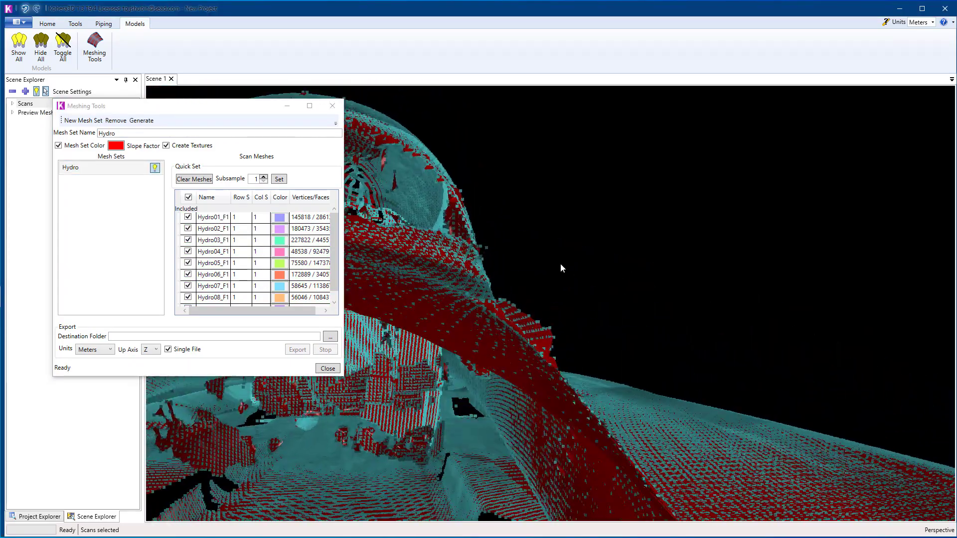
click(496, 300)
click(514, 272)
click(556, 366)
right_click(587, 312)
click(141, 121)
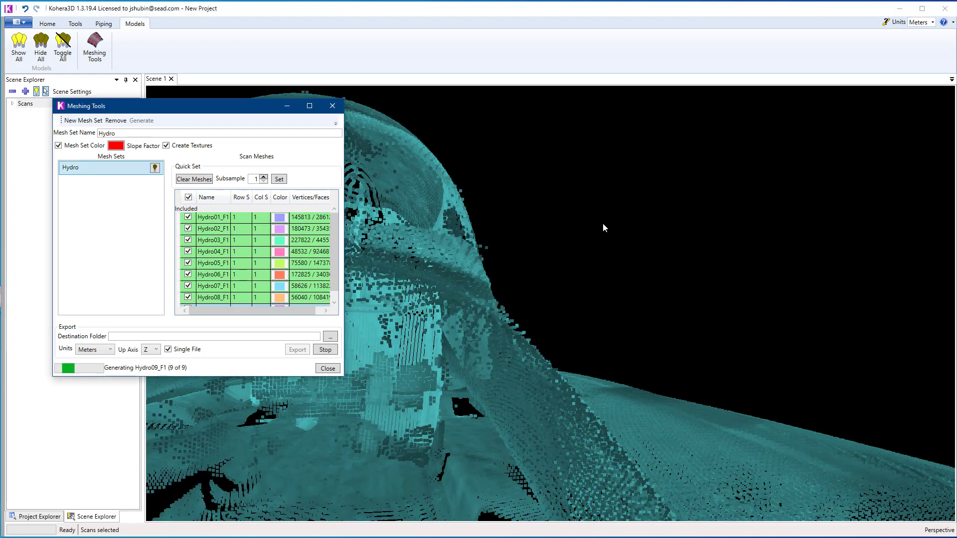
mouse_move(632, 246)
mouse_down()
mouse_move(437, 284)
mouse_move(573, 285)
mouse_up()
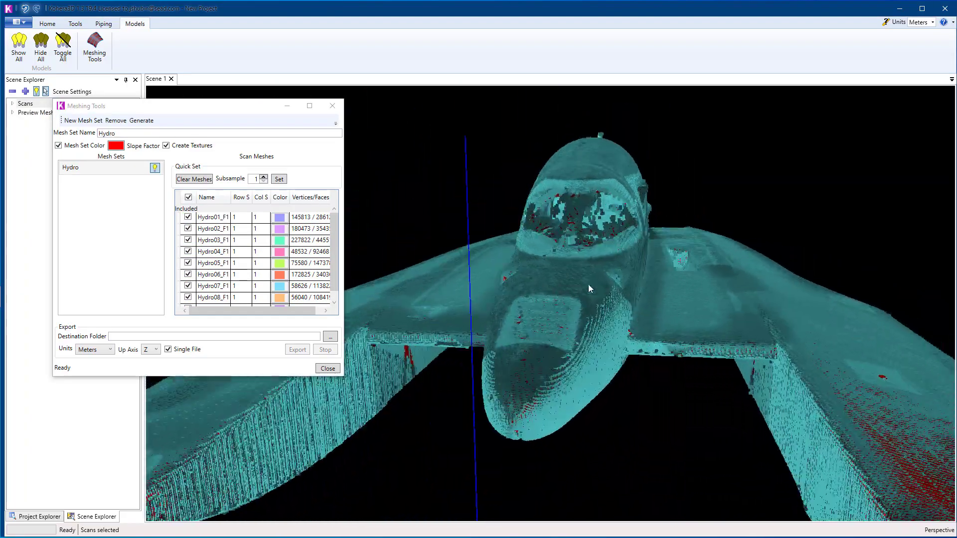
- Hide the scan points so only the red Hydro mesh shows
drag(170, 107, 252, 113)
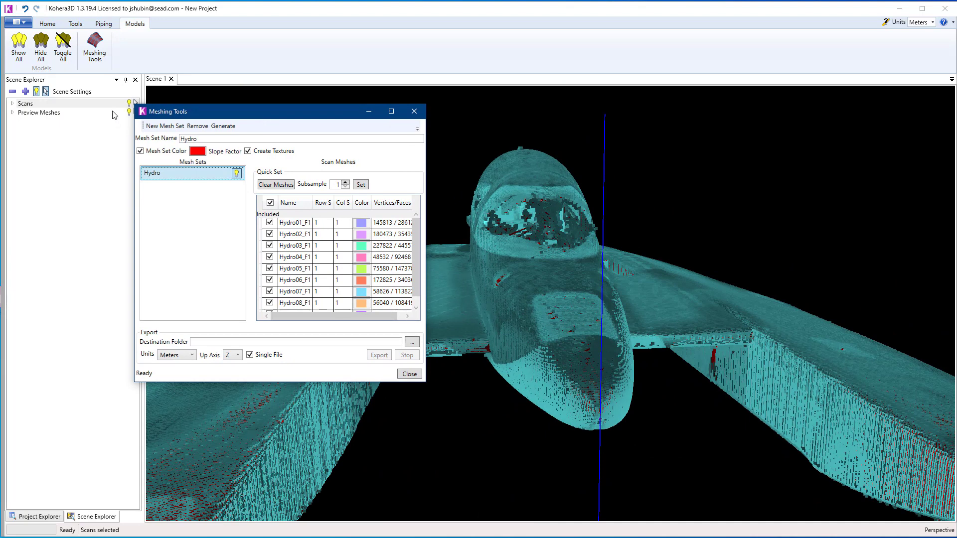
click(130, 105)
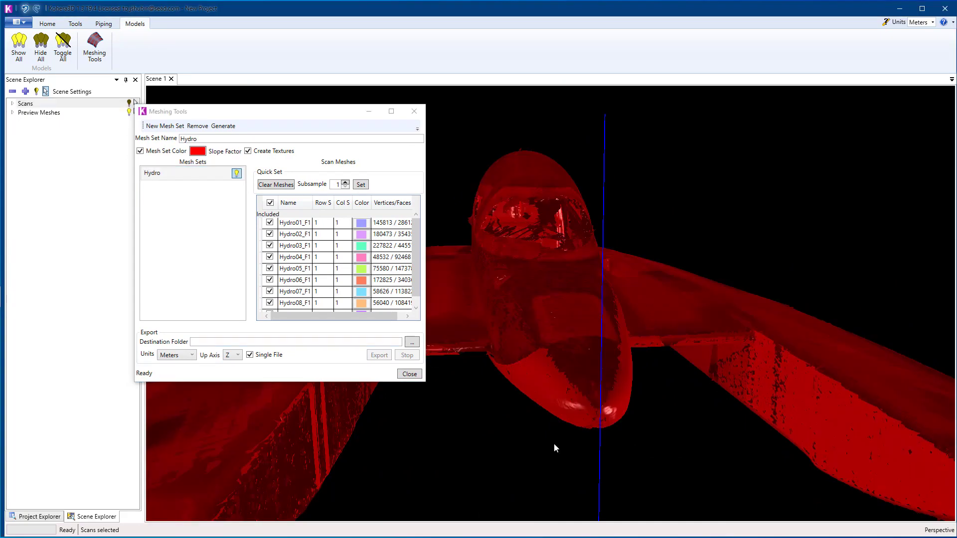
mouse_move(553, 444)
mouse_down()
mouse_move(585, 461)
mouse_move(684, 473)
mouse_move(659, 477)
mouse_move(628, 465)
mouse_move(634, 457)
mouse_move(463, 410)
mouse_move(523, 395)
mouse_move(548, 441)
mouse_move(600, 409)
mouse_move(600, 422)
mouse_up()
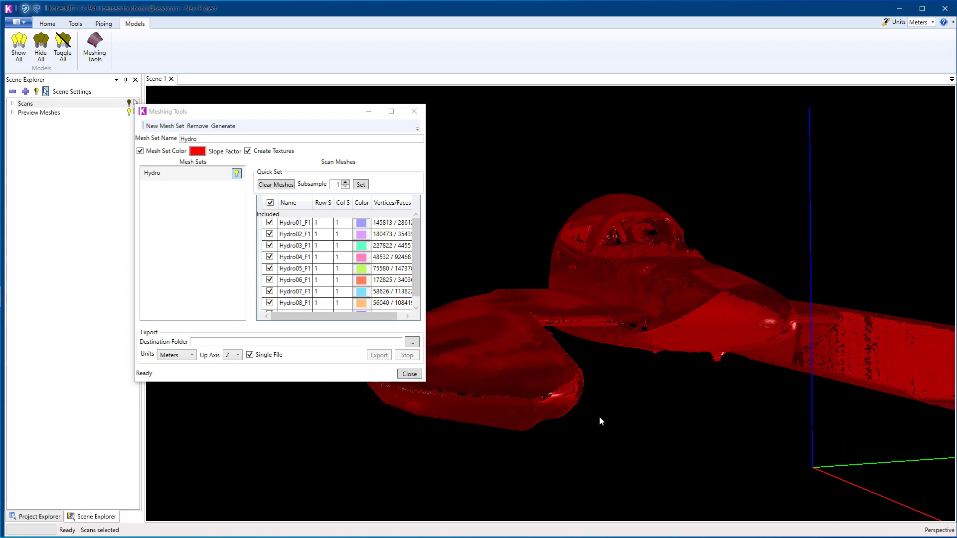
drag(238, 119, 179, 161)
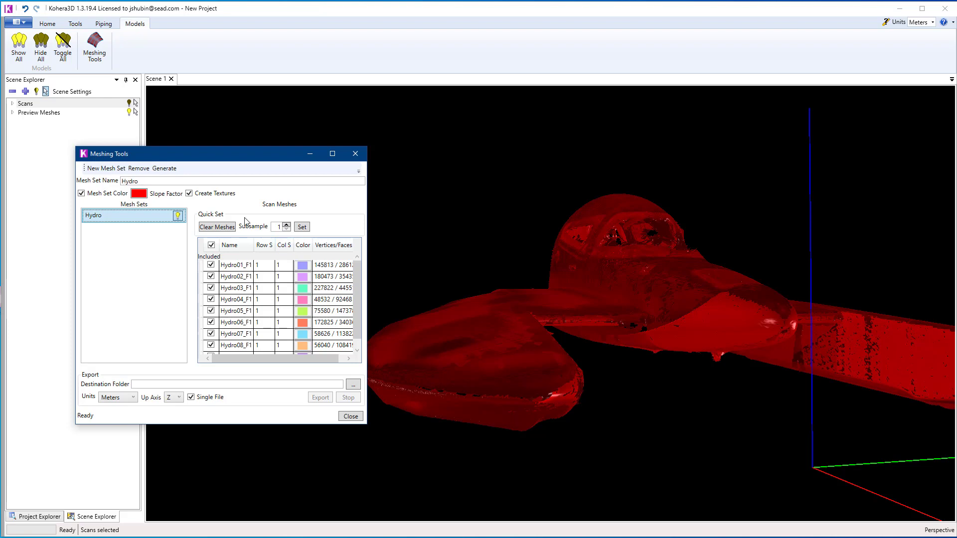
- Choose My Scan Project on SSD (D:) as the Destination Folder
click(353, 385)
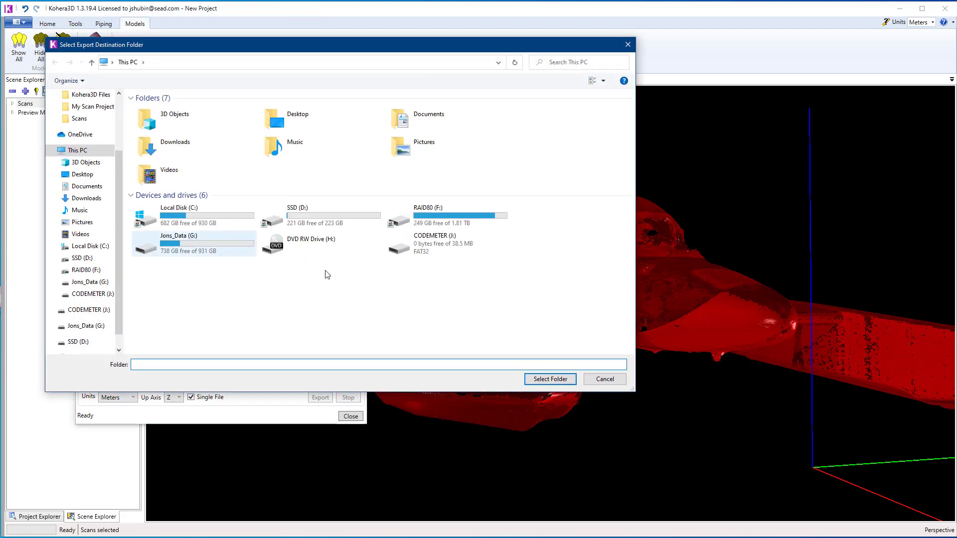
double_click(305, 225)
click(171, 111)
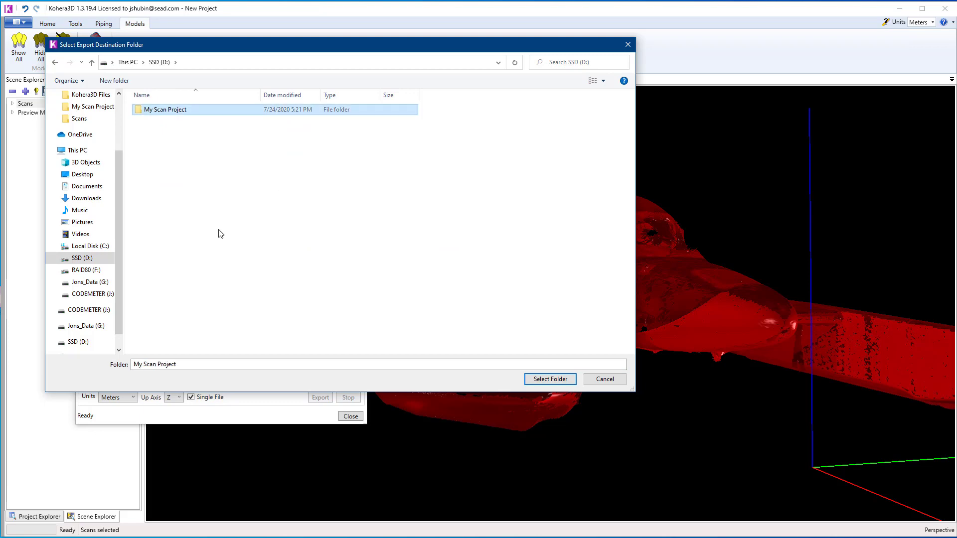
click(530, 377)
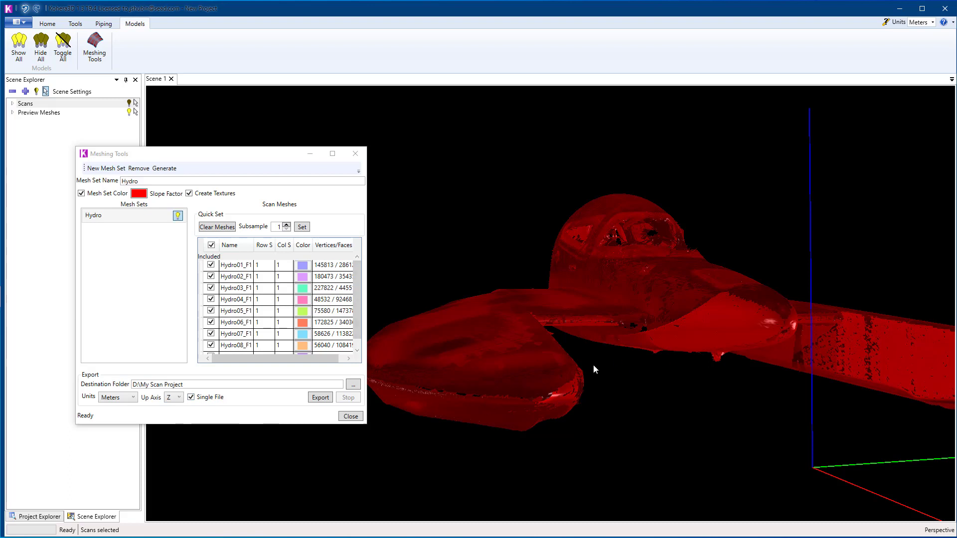
- Select the Hydro01_F1, Hydro02_F1 and Hydro03_F1 scan meshes and show the project scan list
click(236, 267)
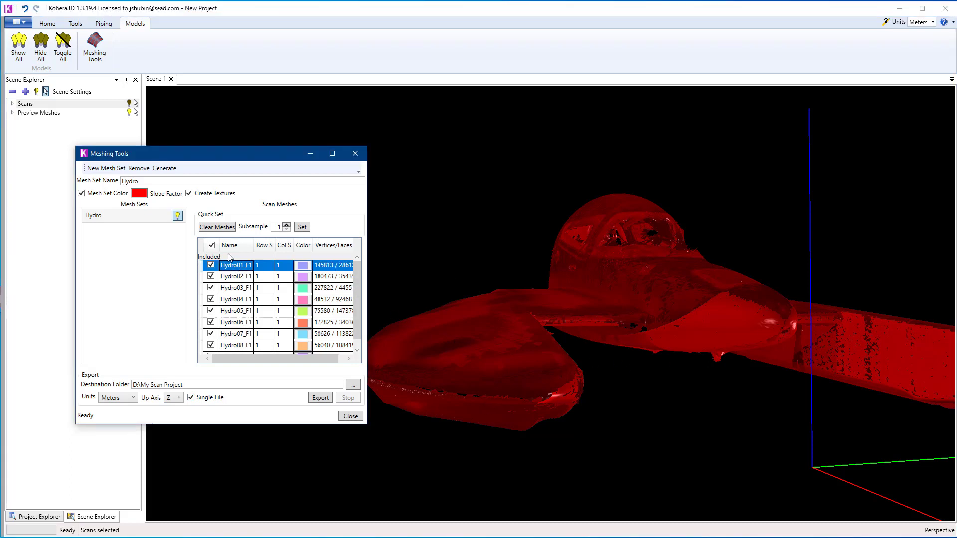
click(230, 277)
click(232, 288)
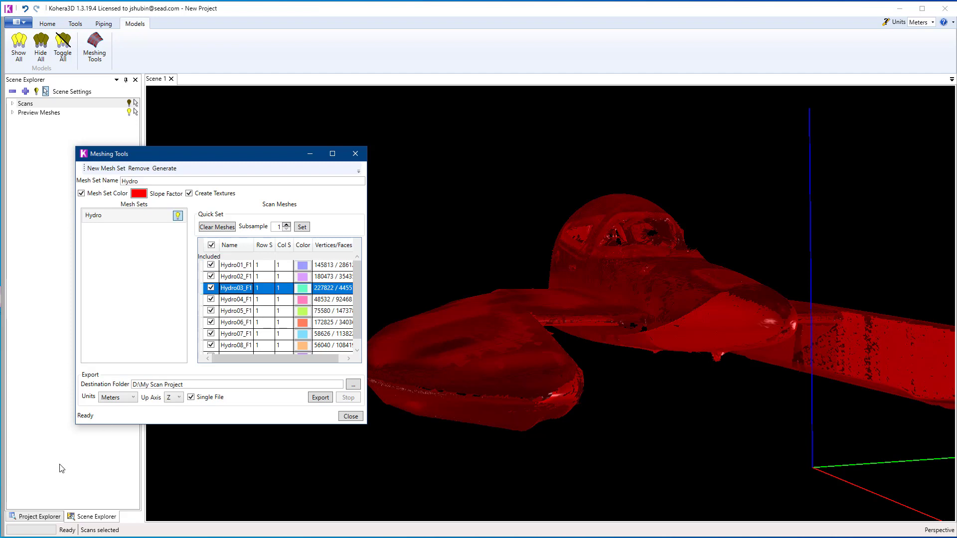
click(23, 517)
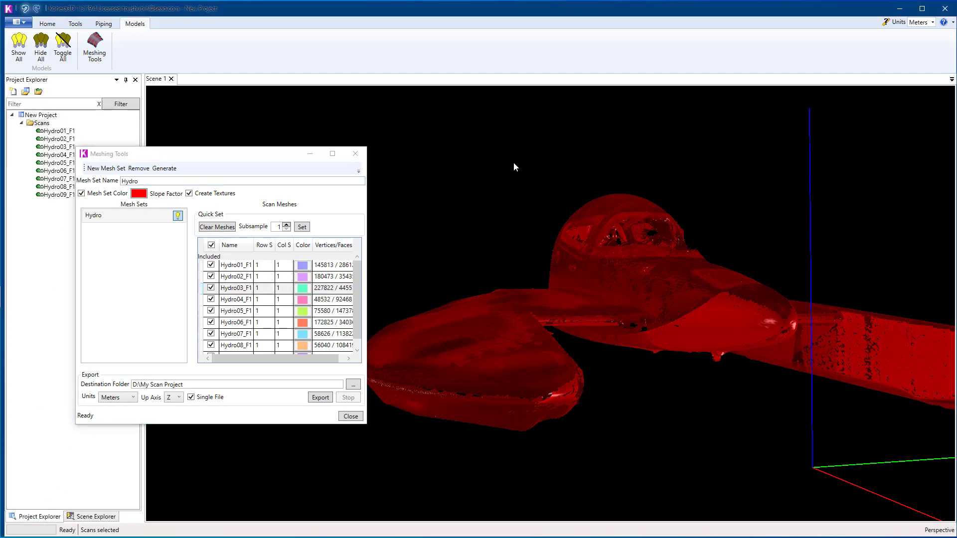
drag(143, 154, 184, 144)
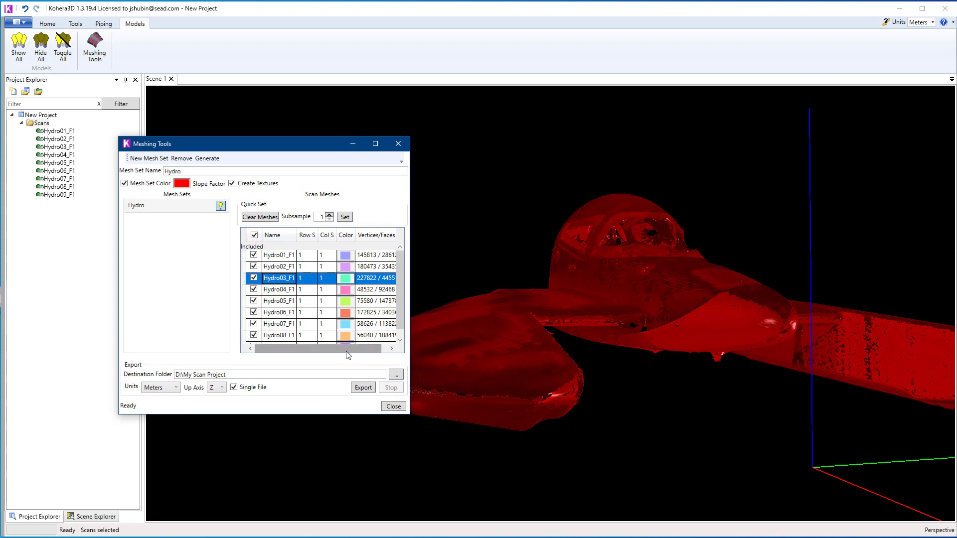
drag(361, 348, 367, 356)
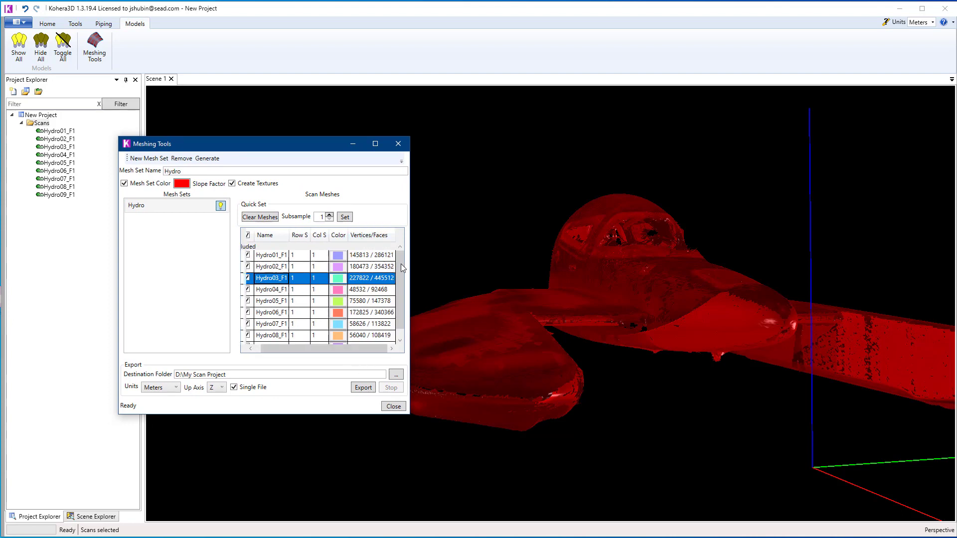
drag(402, 264, 397, 299)
- Enlarge Meshing Tools, keep Single File checked, and export the Hydro meshes to D:\My Scan Project
drag(334, 349, 327, 356)
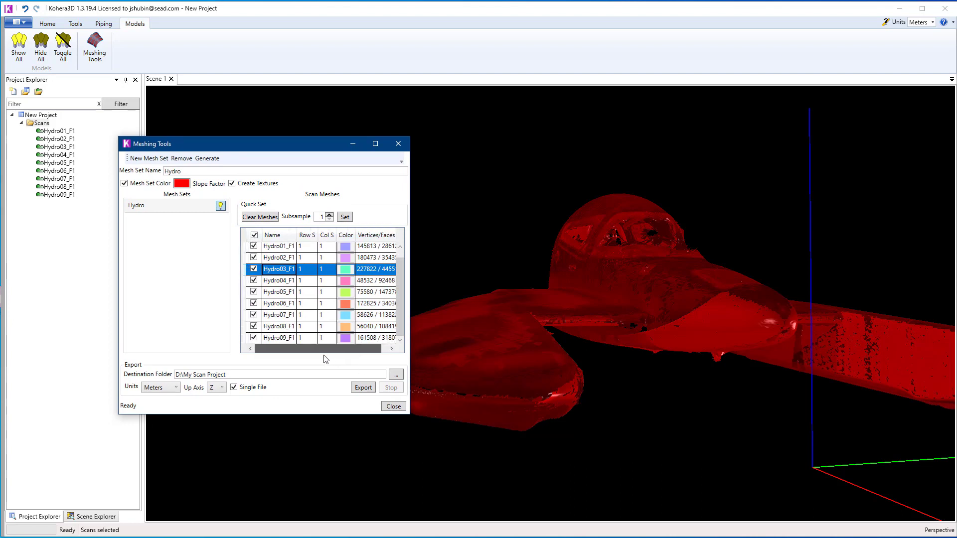
drag(412, 416, 455, 447)
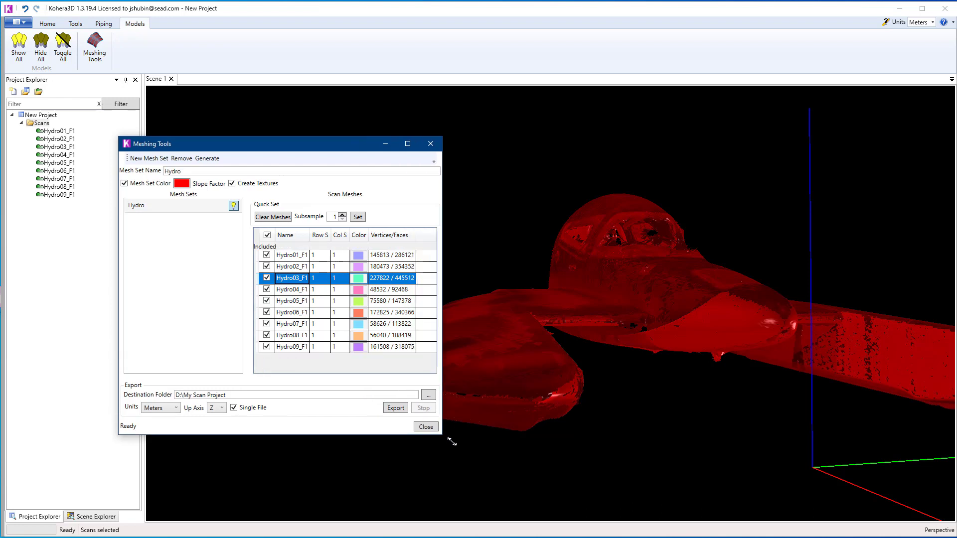
mouse_move(714, 377)
mouse_down()
mouse_move(677, 386)
mouse_move(766, 428)
mouse_move(735, 392)
mouse_move(661, 389)
mouse_move(562, 404)
mouse_move(553, 384)
mouse_up()
click(234, 420)
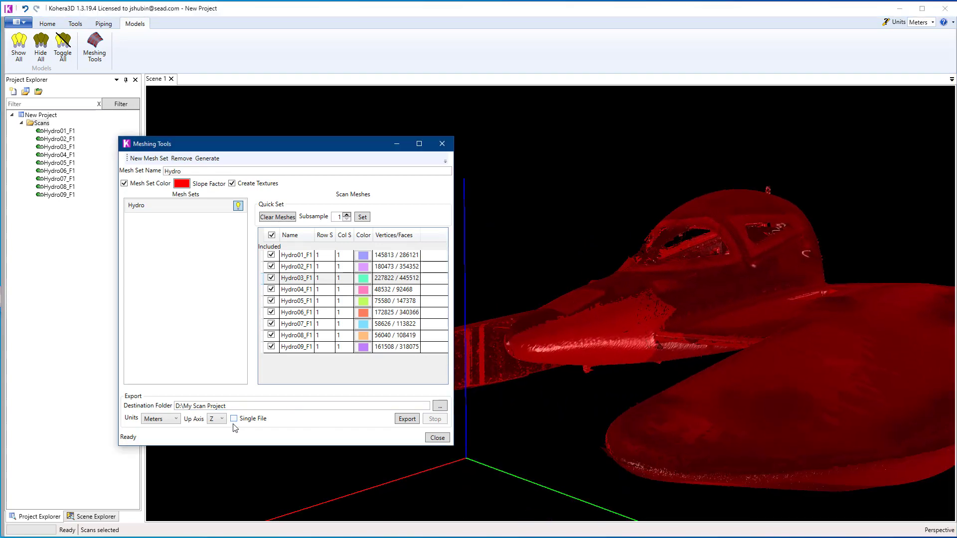
click(233, 420)
click(407, 420)
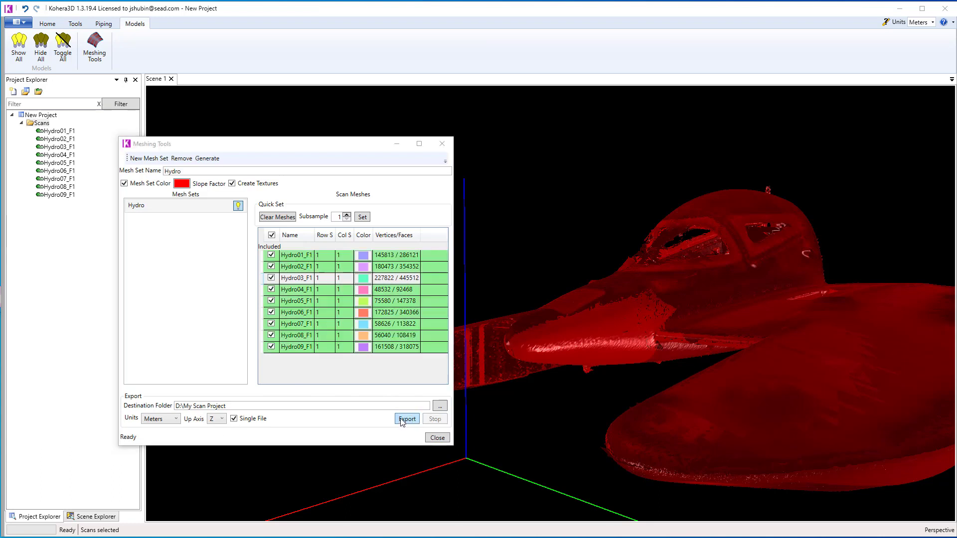
- Reopen Meshing Tools, remove the Hydro mesh set, and close the tools
click(438, 438)
mouse_move(560, 394)
middle_down()
mouse_move(637, 406)
mouse_move(561, 381)
mouse_move(569, 400)
mouse_move(659, 406)
mouse_move(440, 315)
middle_up()
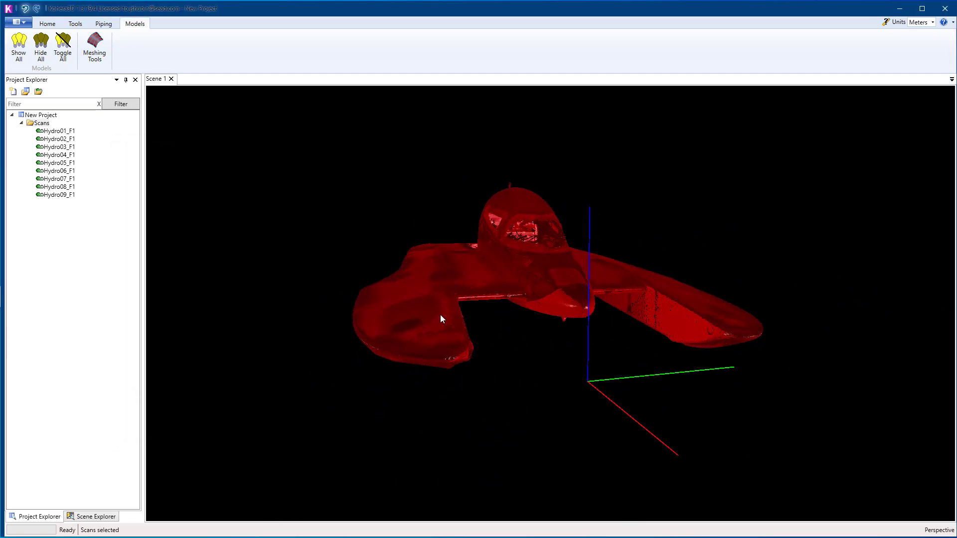
click(103, 42)
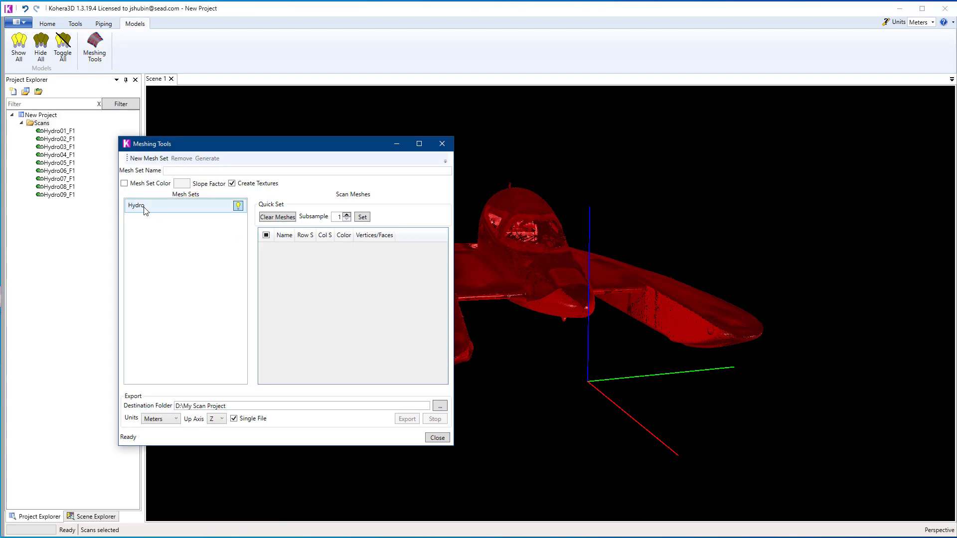
click(144, 208)
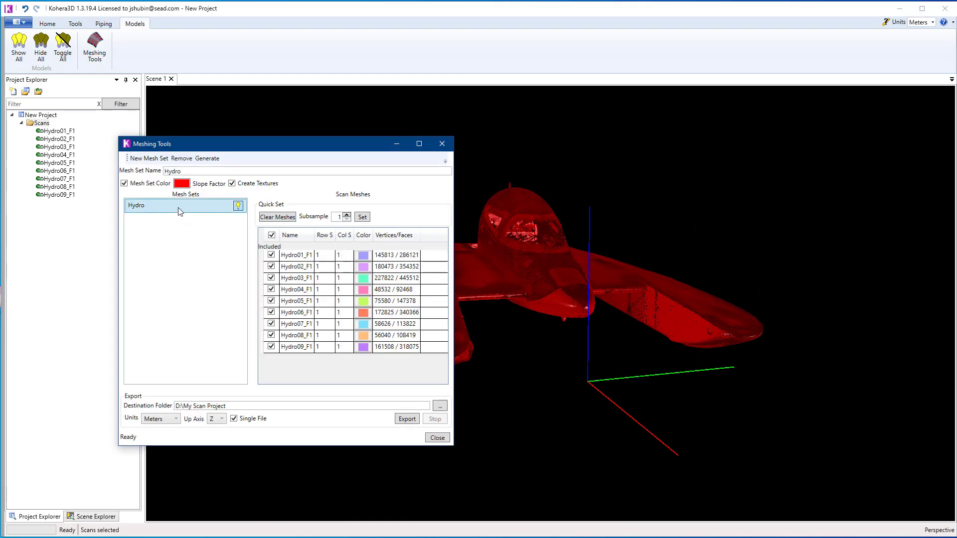
click(182, 158)
click(438, 438)
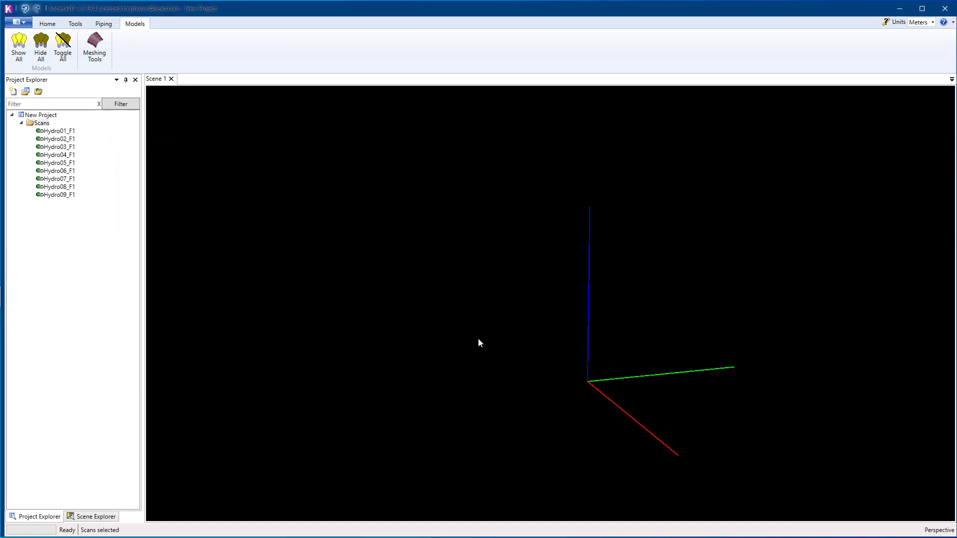
- Import the exported hydroplane model file, accept the load options, and expand Hydro's nine meshes
click(44, 125)
right_click(45, 125)
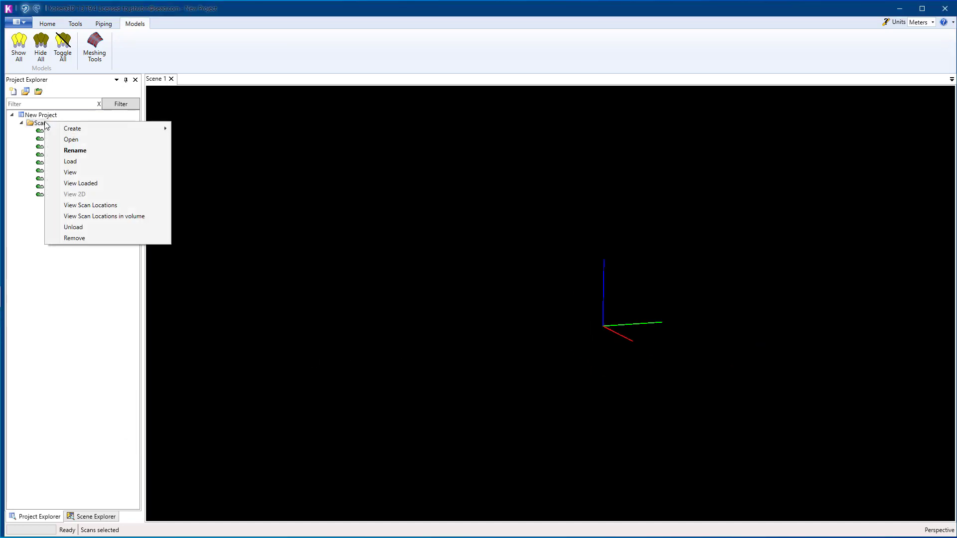
click(445, 353)
click(619, 366)
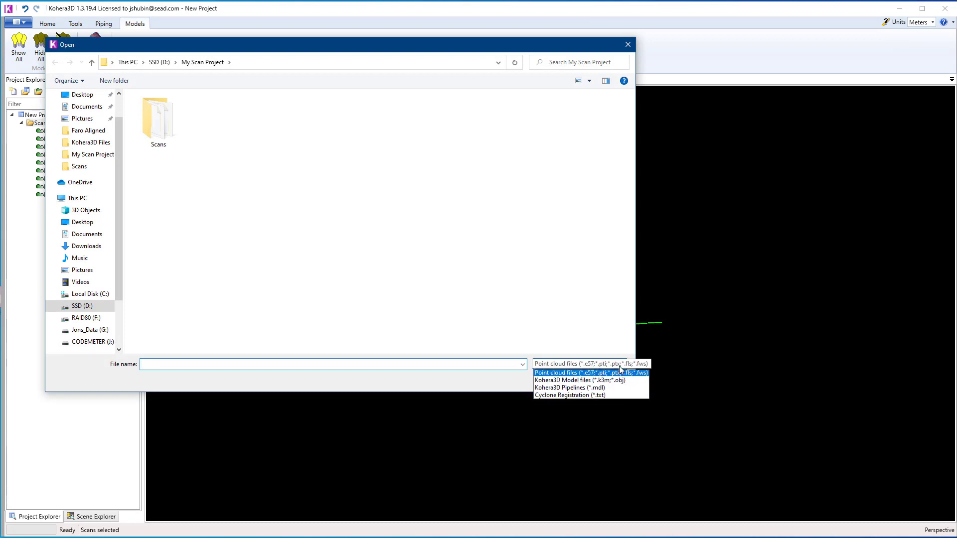
click(612, 388)
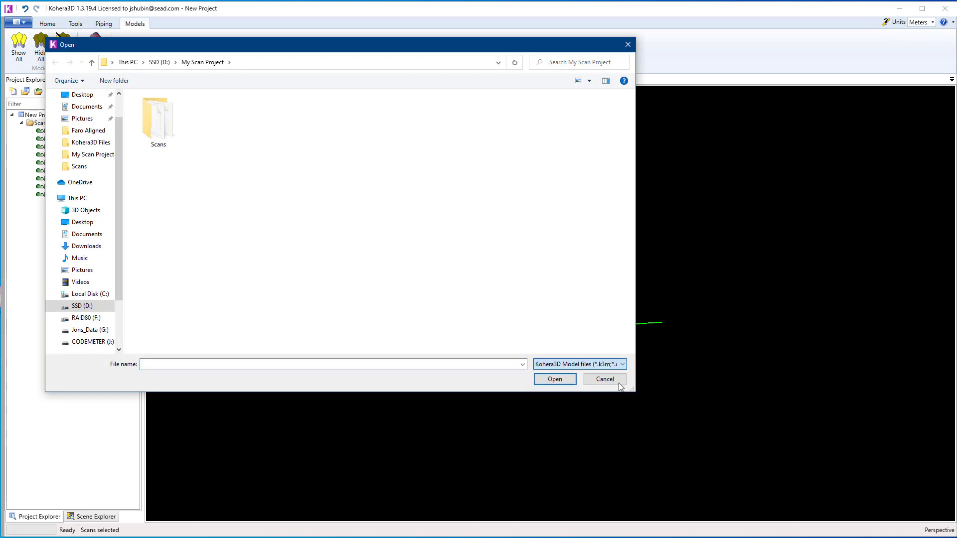
double_click(214, 123)
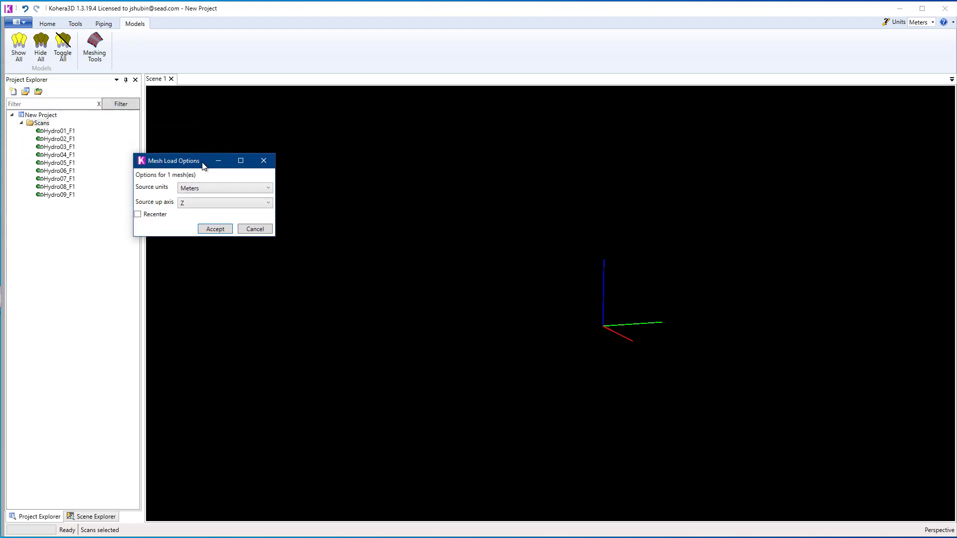
drag(202, 161, 214, 131)
click(229, 194)
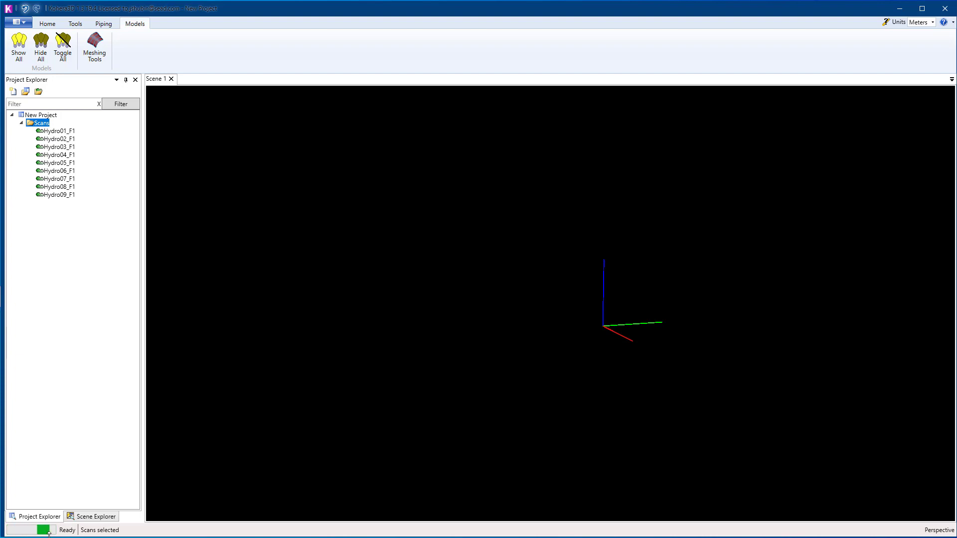
click(30, 204)
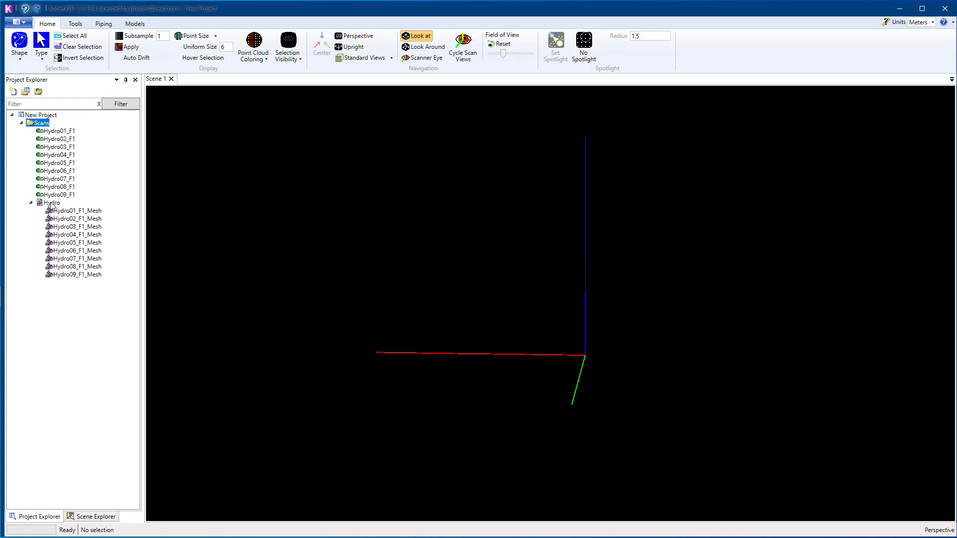
- Select the Hydro item and make the scan point clouds visible in the scene
click(50, 203)
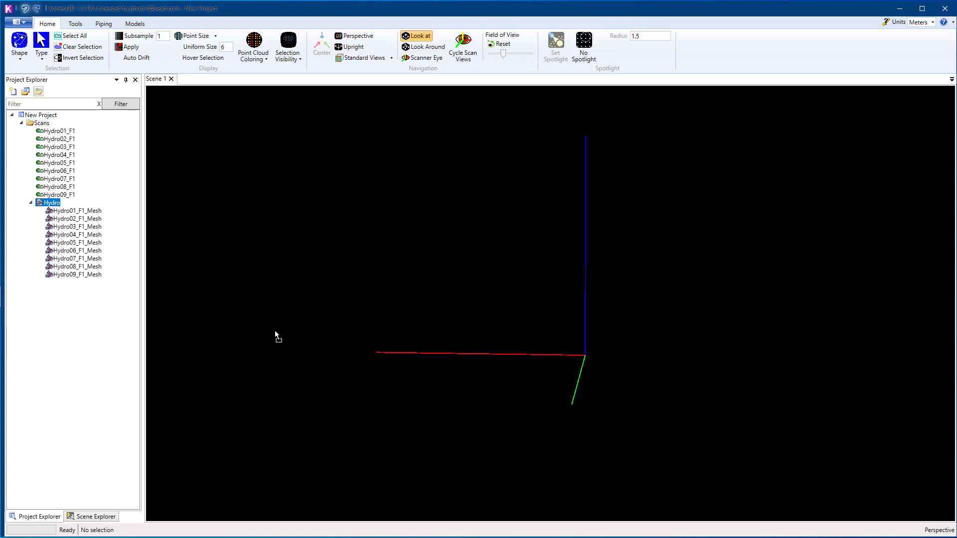
mouse_move(484, 316)
mouse_down()
mouse_move(447, 314)
mouse_move(472, 333)
mouse_move(412, 267)
mouse_up()
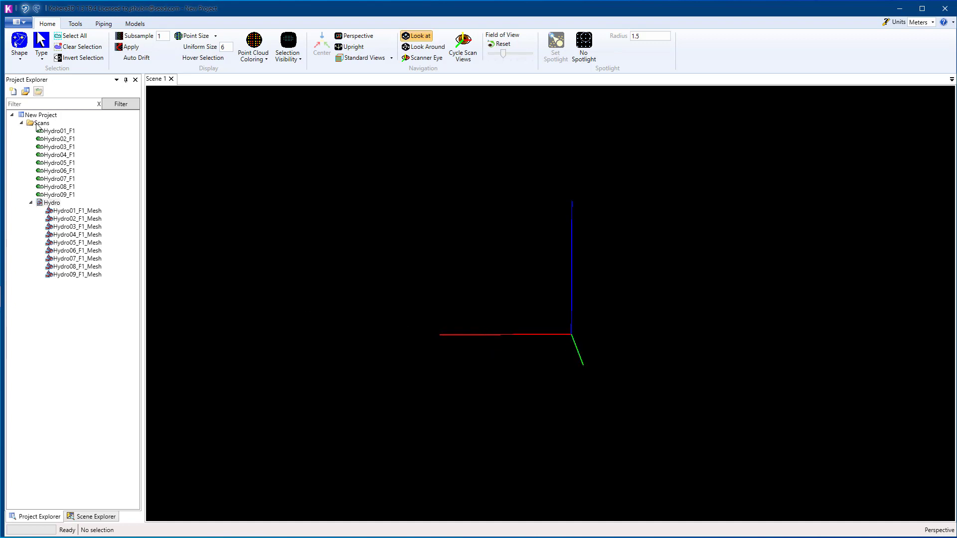
click(96, 516)
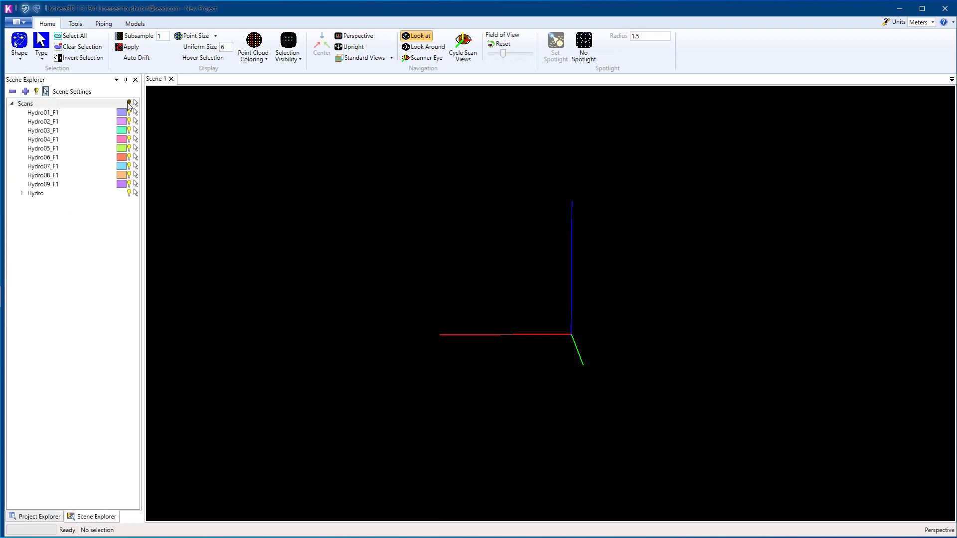
click(129, 104)
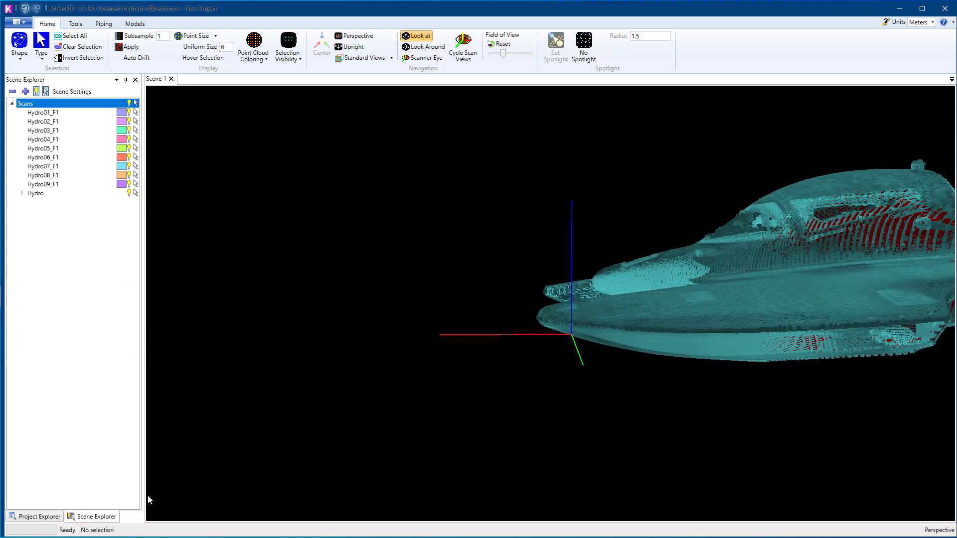
click(42, 517)
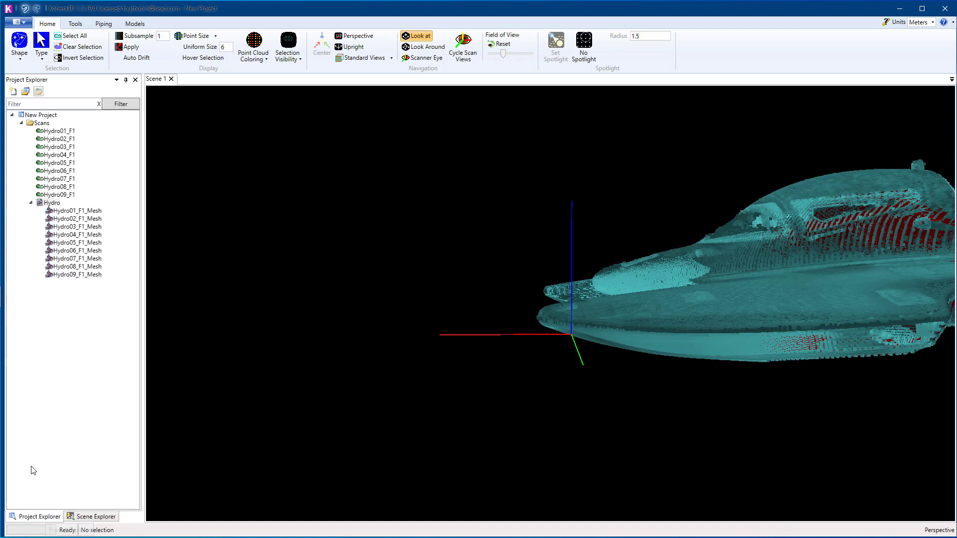
- Create a Models folder in the project and move the Hydro meshes into it
right_click(45, 118)
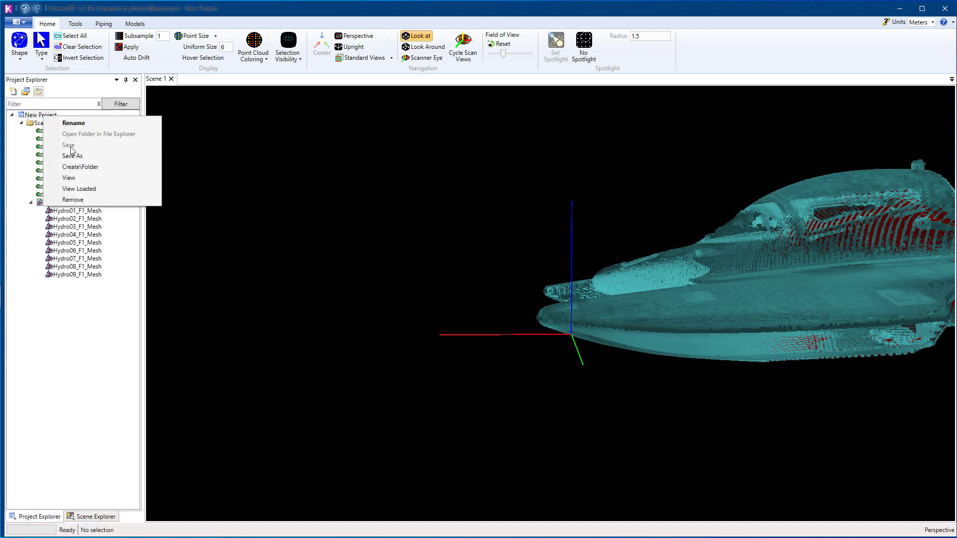
click(78, 167)
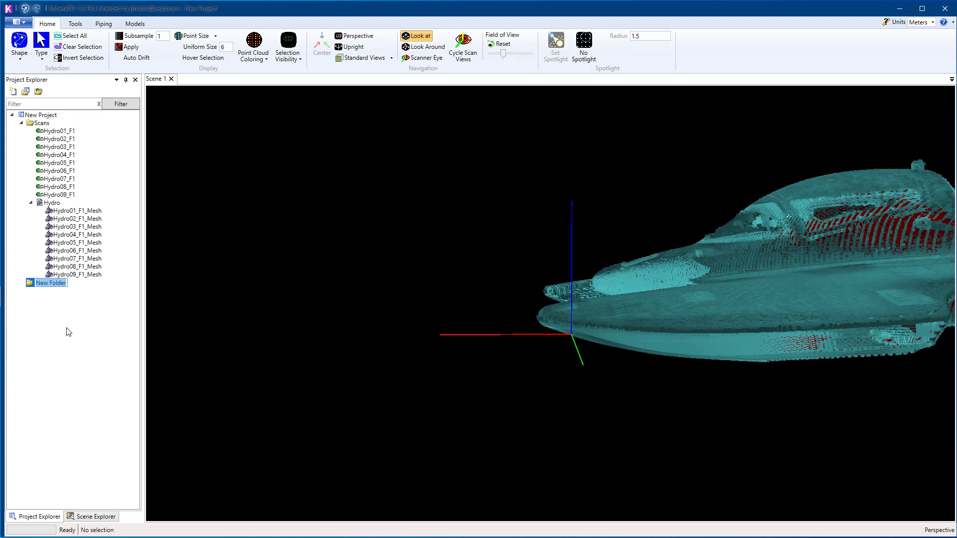
text(Models)
key(Return)
drag(52, 205, 42, 285)
click(93, 514)
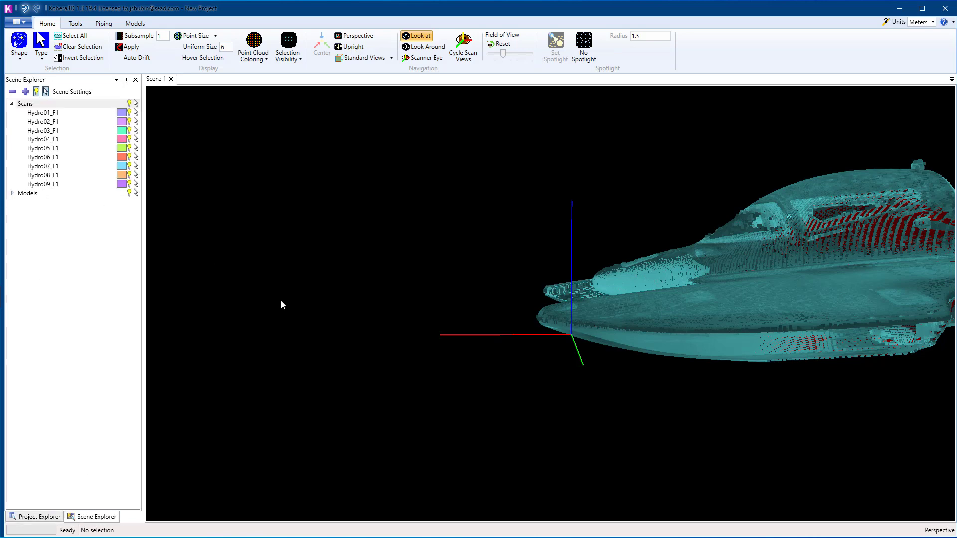
- Hide the scans and orbit the view so only the red hydroplane mesh shows
mouse_move(564, 301)
mouse_down()
mouse_move(434, 289)
mouse_move(421, 331)
mouse_move(476, 319)
mouse_up()
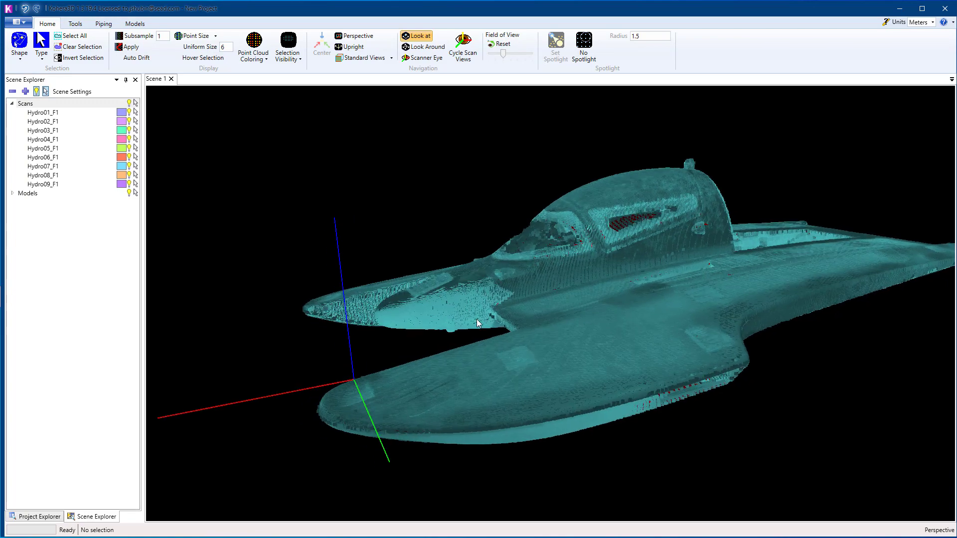
click(133, 105)
mouse_move(242, 276)
mouse_down()
mouse_move(327, 337)
mouse_move(593, 278)
mouse_move(603, 231)
mouse_move(363, 294)
mouse_move(214, 308)
mouse_move(443, 346)
mouse_move(558, 265)
mouse_move(456, 169)
mouse_move(417, 217)
mouse_move(373, 234)
mouse_move(329, 274)
mouse_move(326, 313)
mouse_move(479, 323)
mouse_move(538, 314)
mouse_move(587, 291)
mouse_up()
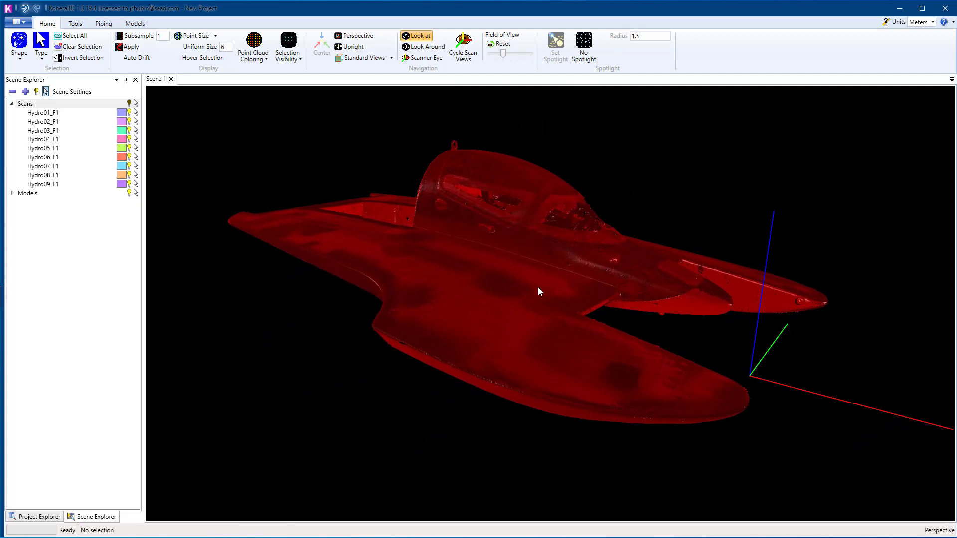
- Bring up the Meshing Tools from the Models commands and move the window off the model
click(136, 24)
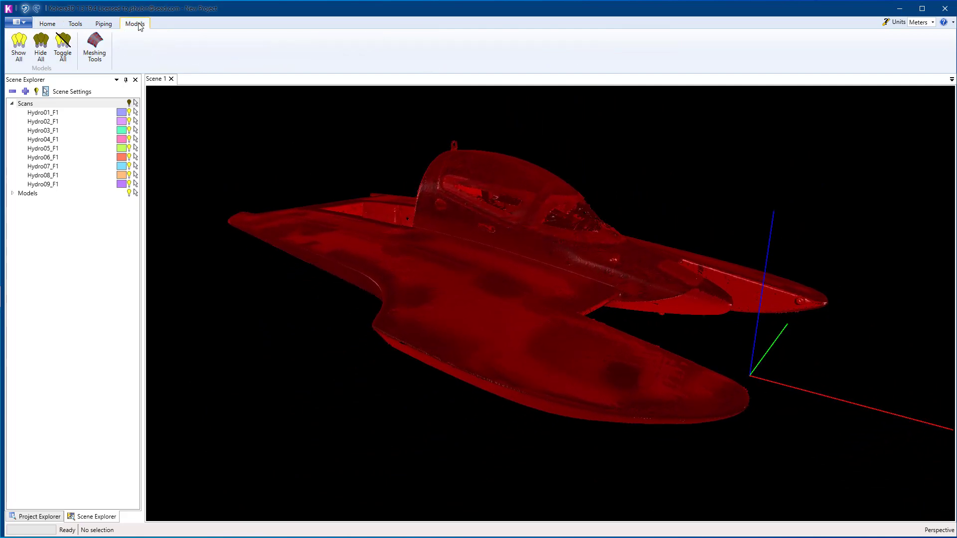
click(91, 52)
drag(290, 150, 350, 155)
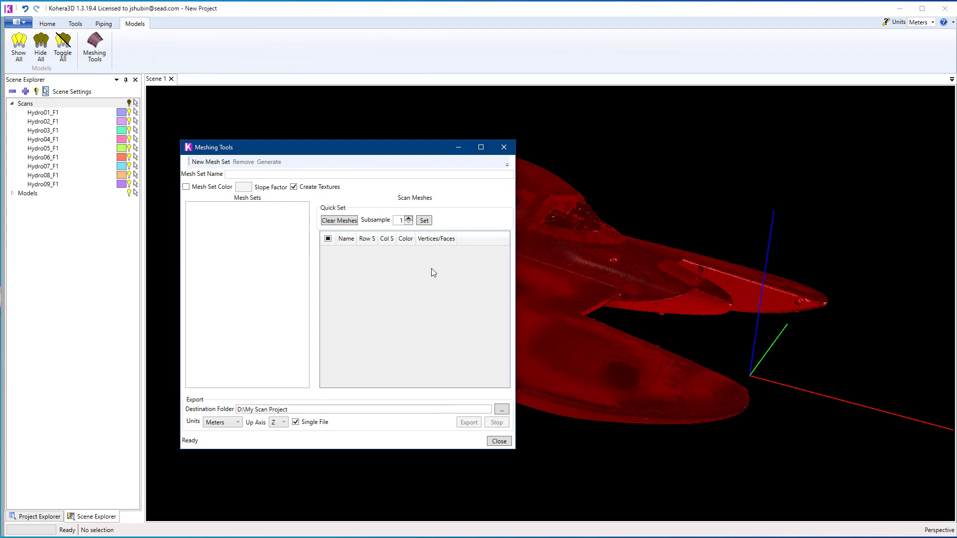